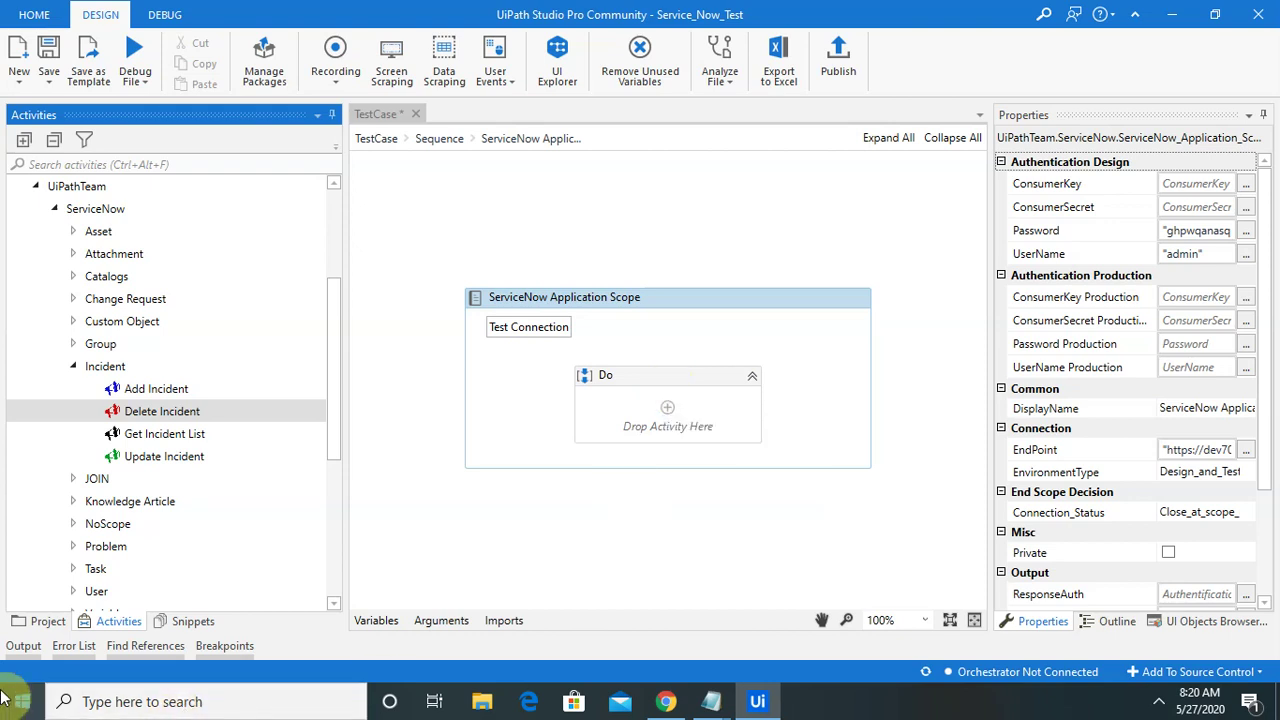
Review the project's dependencies and the ServiceNow Incident activities, and examine the ServiceNow incident list in Chrome.
{"action": "left_click", "coordinate": [47, 622]}
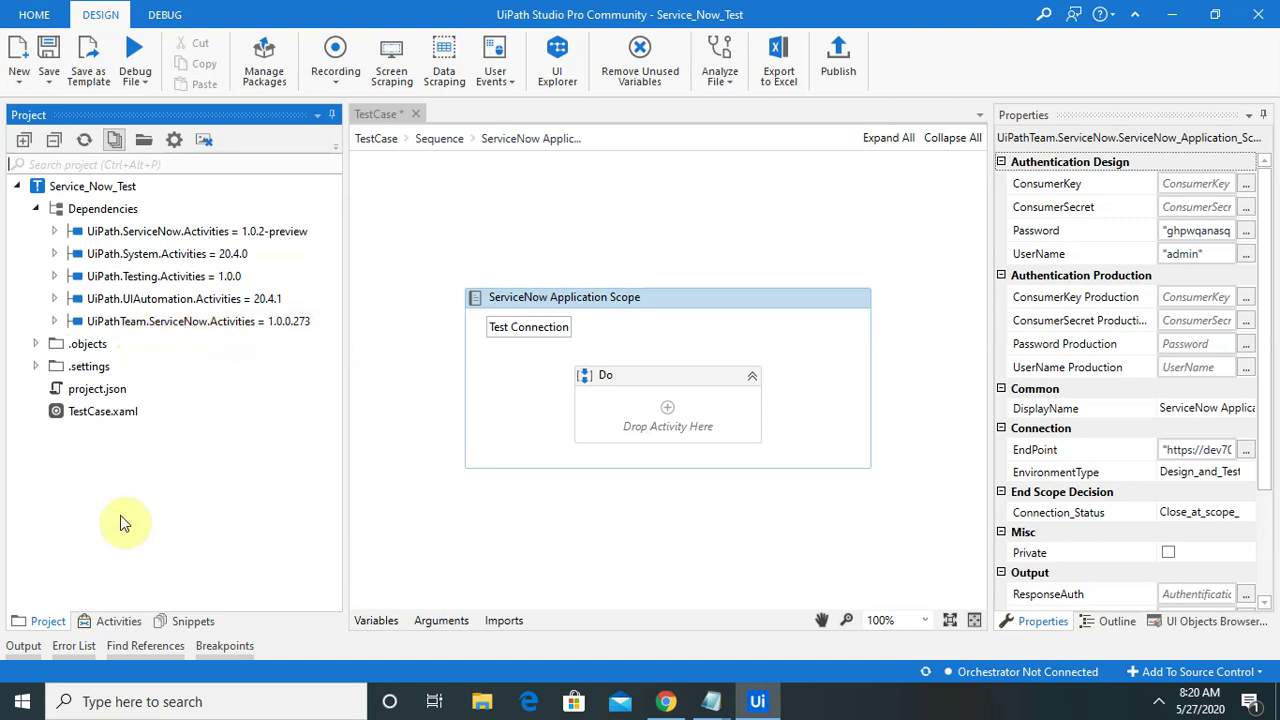
{"action": "left_click", "coordinate": [110, 621]}
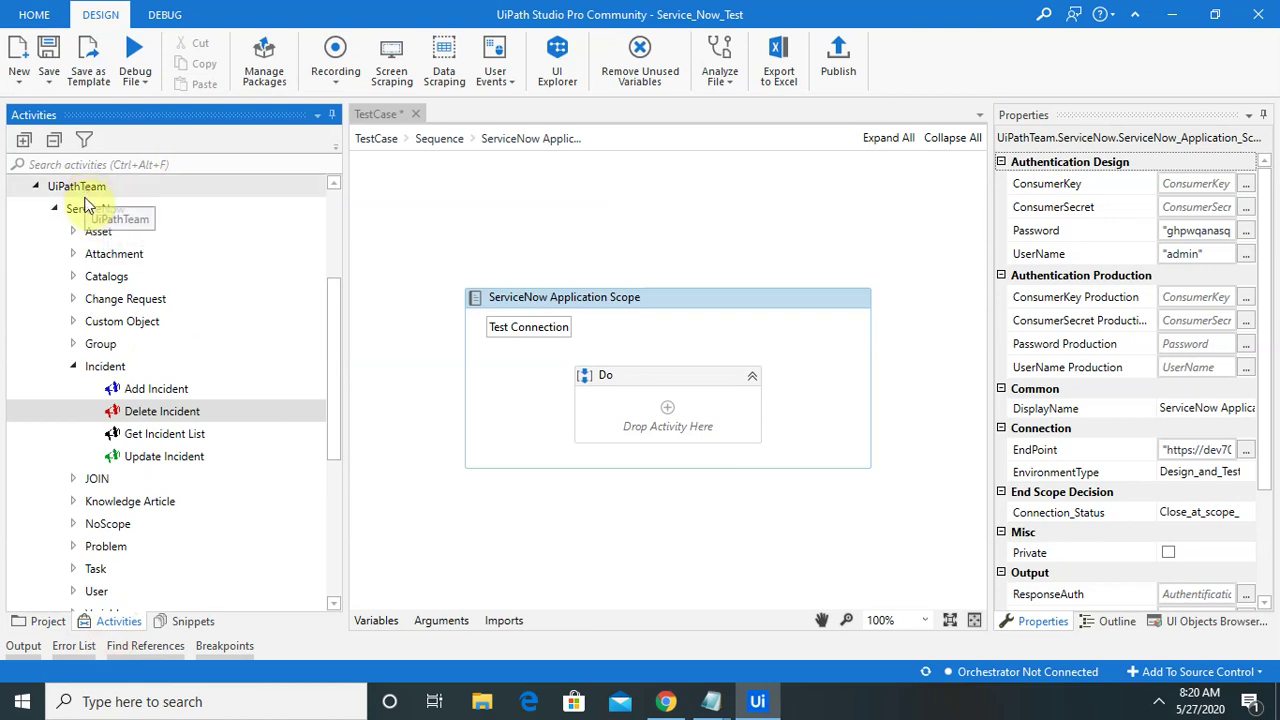
{"action": "left_click", "coordinate": [157, 404]}
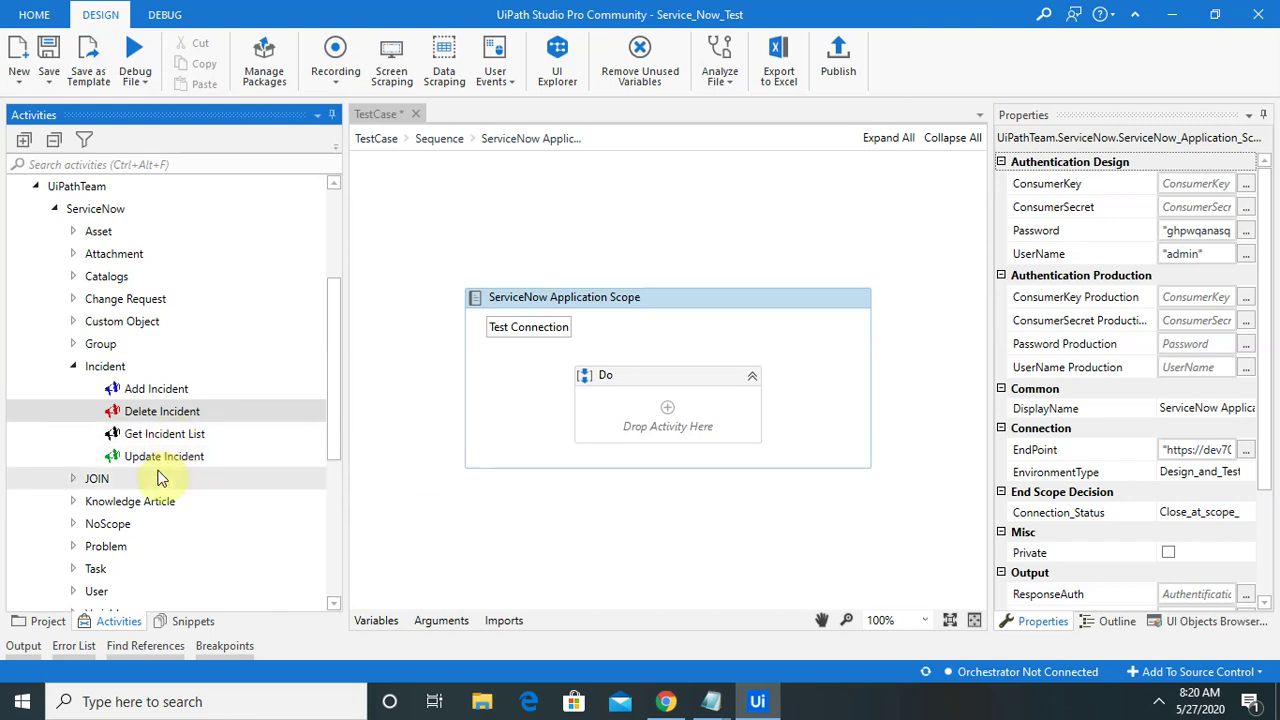
{"action": "left_click", "coordinate": [640, 704]}
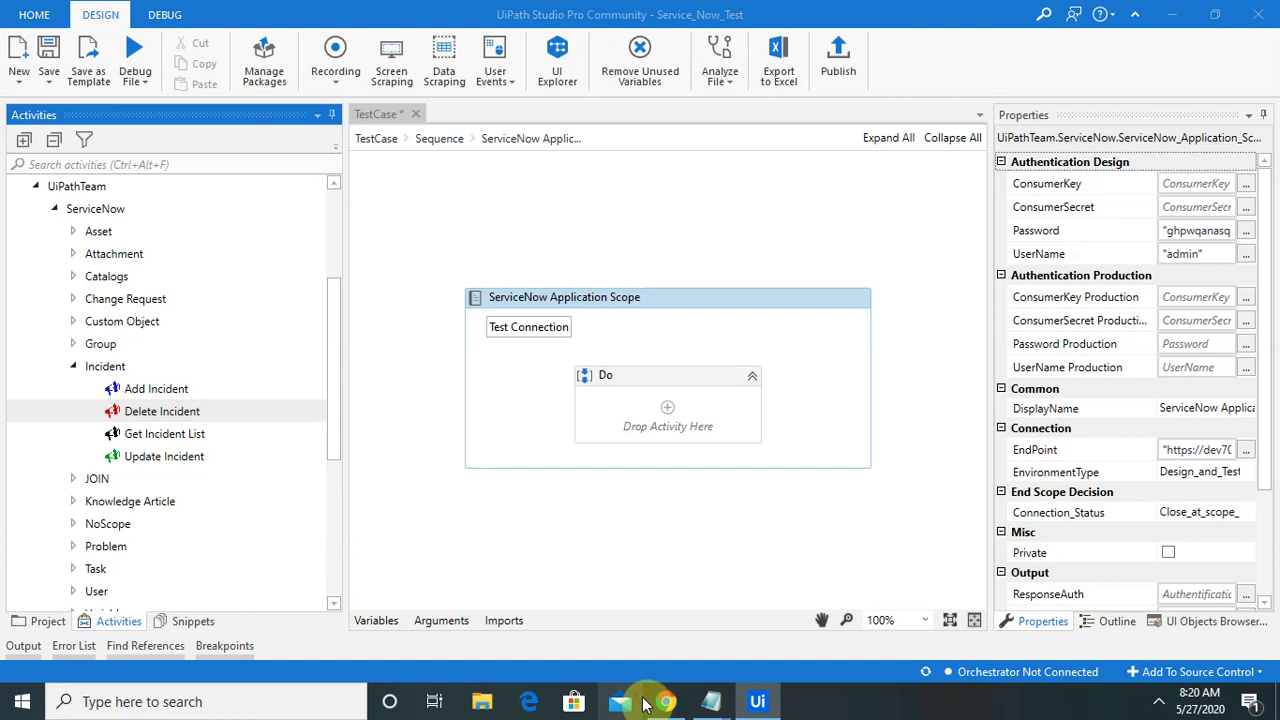
{"action": "left_click", "coordinate": [666, 701]}
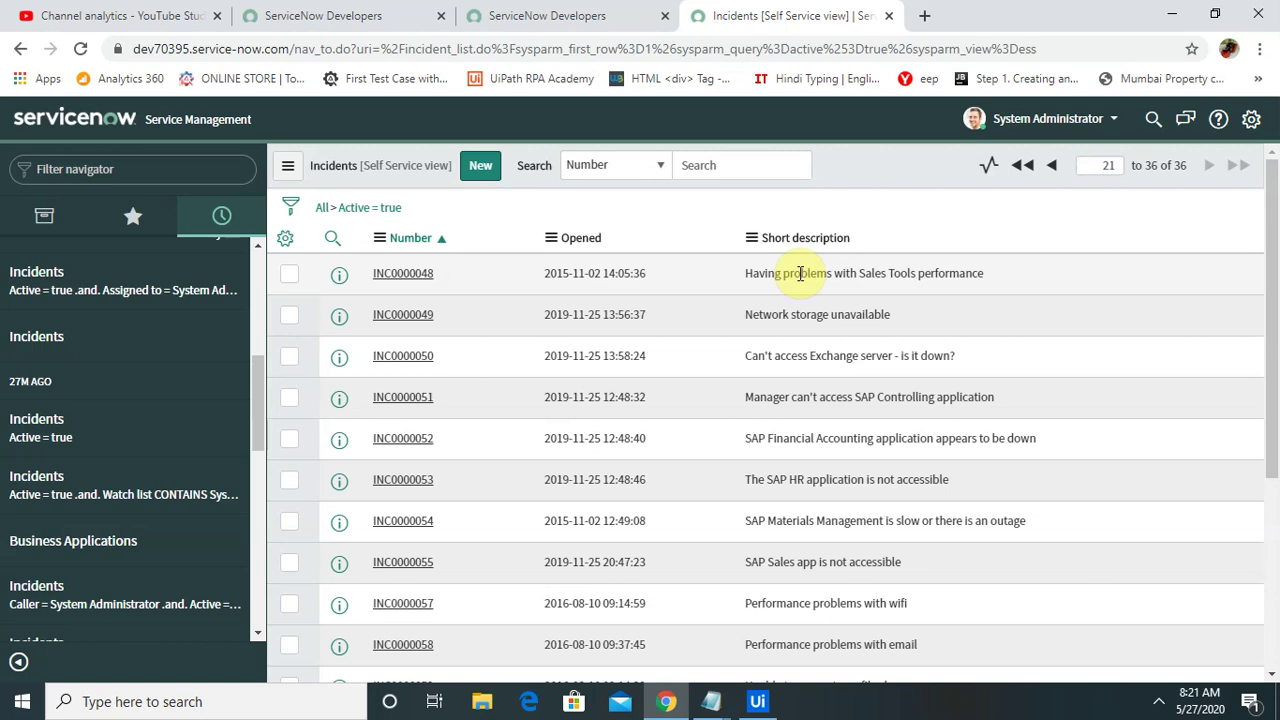
Switch to UiPath Studio and test the connection of the ServiceNow Application Scope.
{"action": "left_click", "coordinate": [756, 702]}
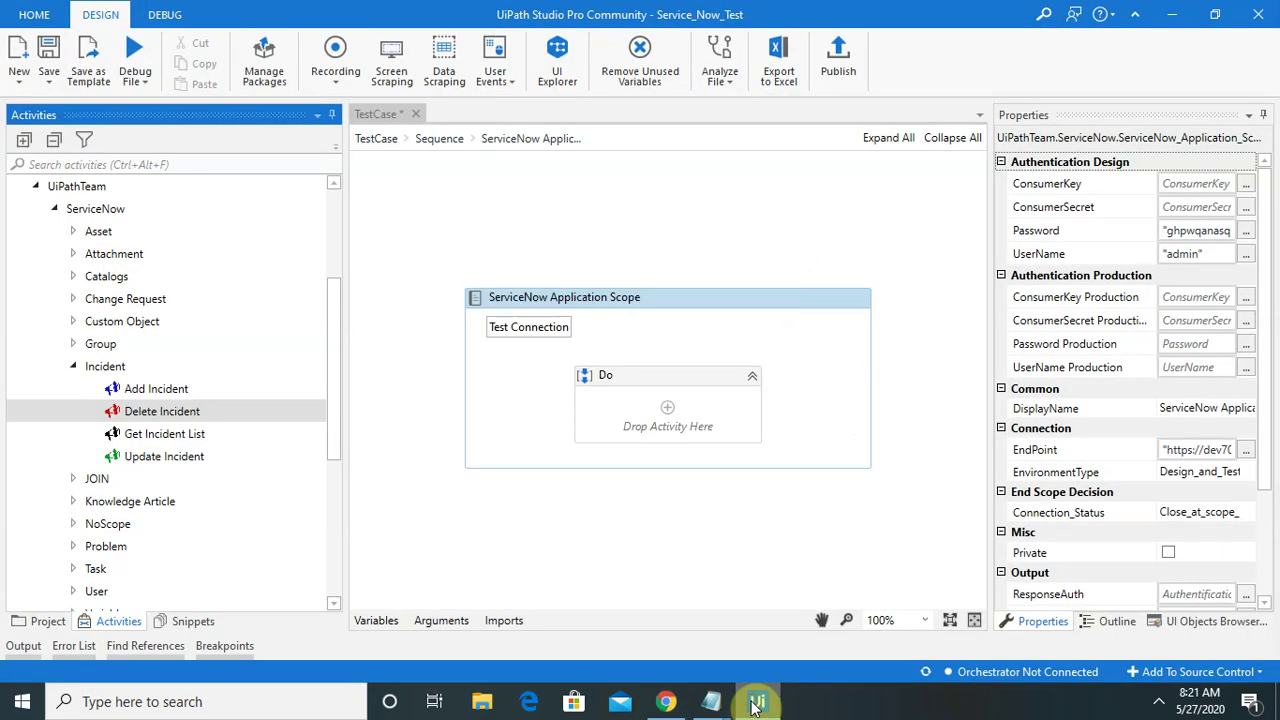
{"action": "left_click", "coordinate": [531, 328]}
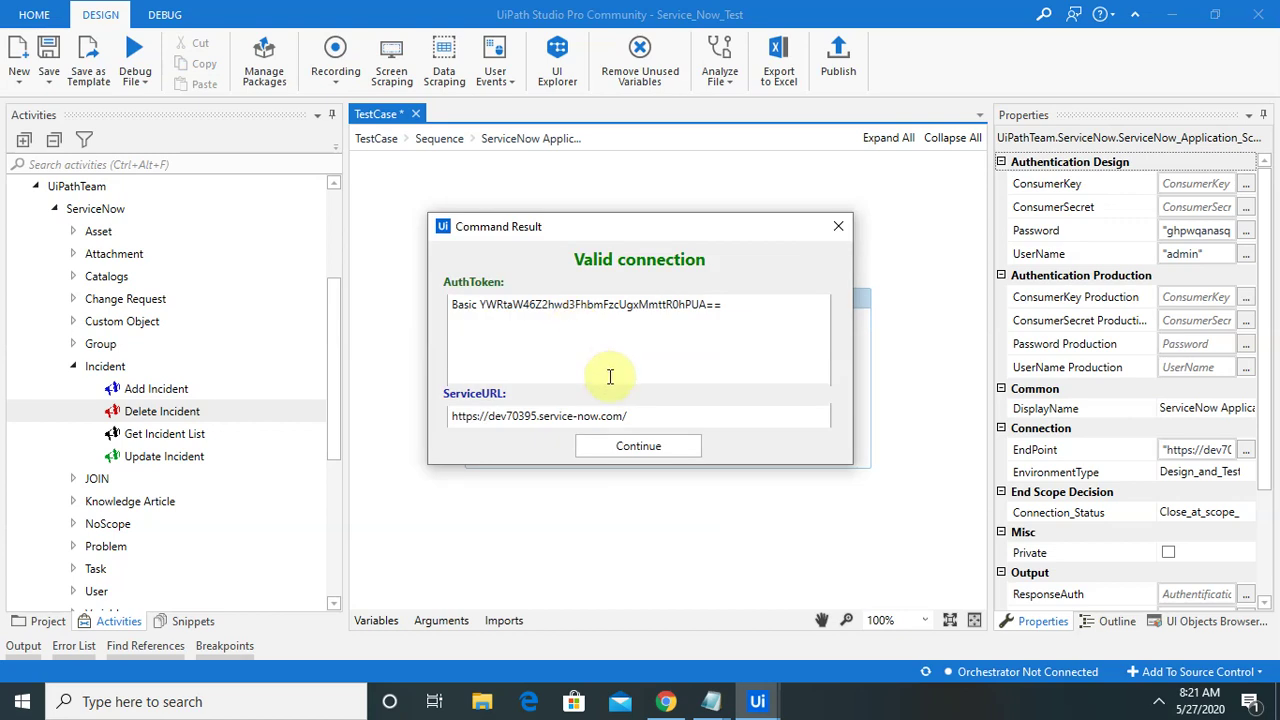
{"action": "left_click", "coordinate": [606, 445]}
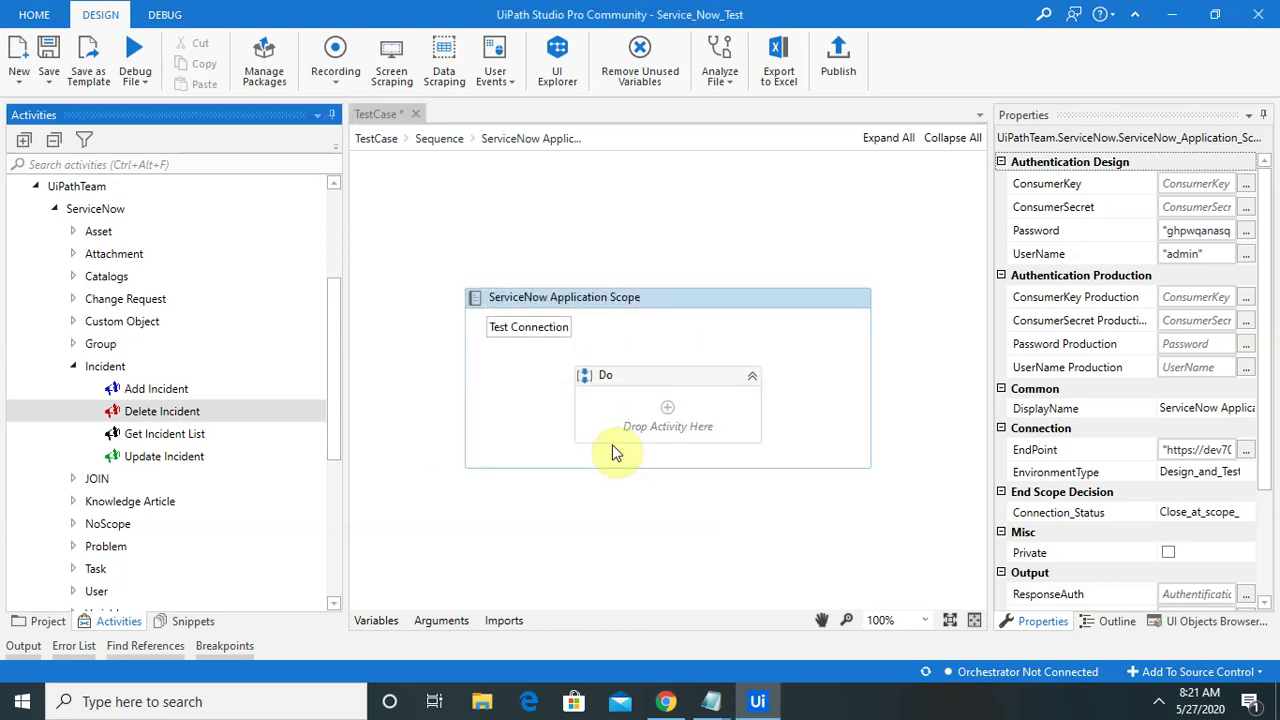
Add an Add Incident activity to the scope's Do sequence and open the example incident data from its parameter configuration.
{"action": "left_click_drag", "start_coordinate": [160, 392], "coordinate": [646, 407]}
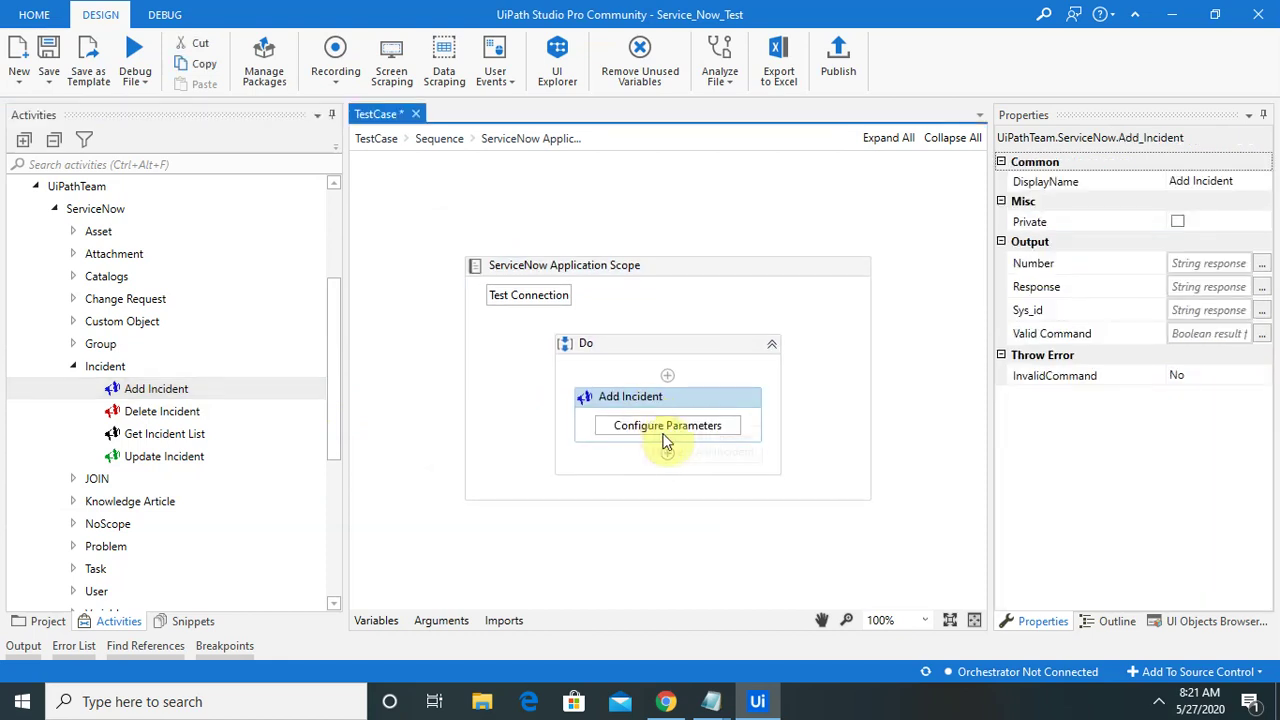
{"action": "left_click", "coordinate": [664, 430]}
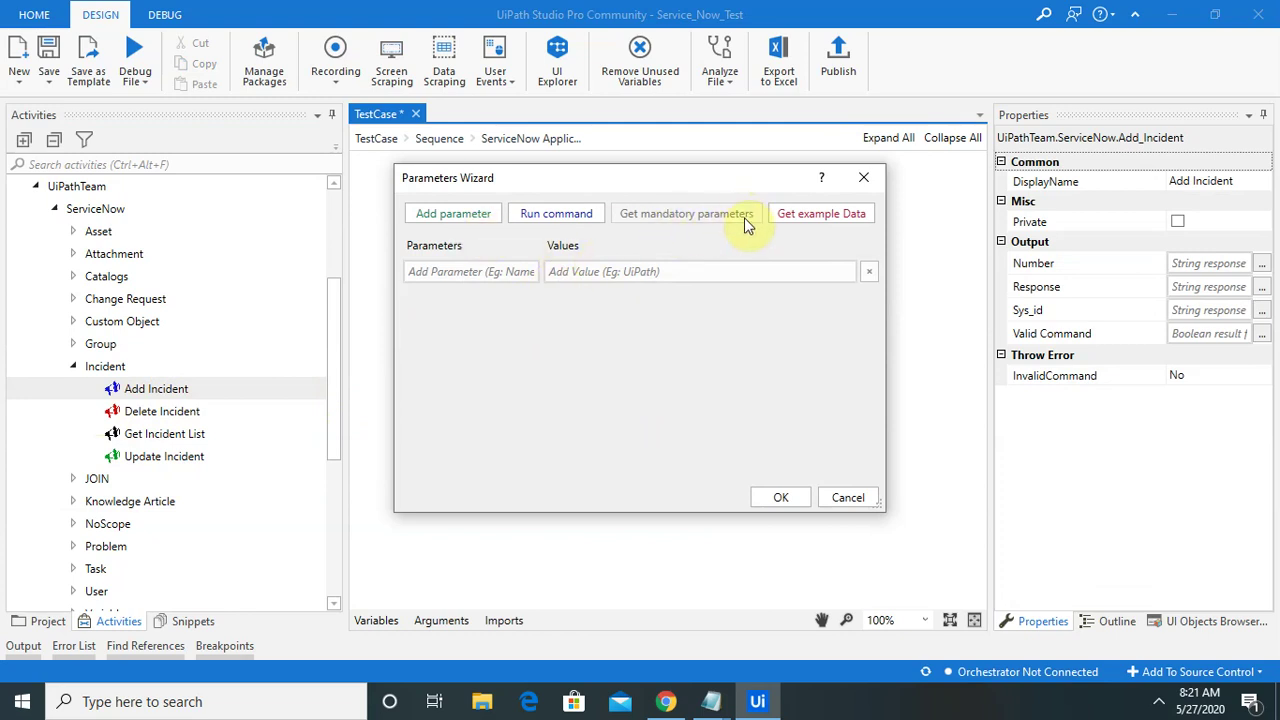
{"action": "left_click", "coordinate": [826, 214]}
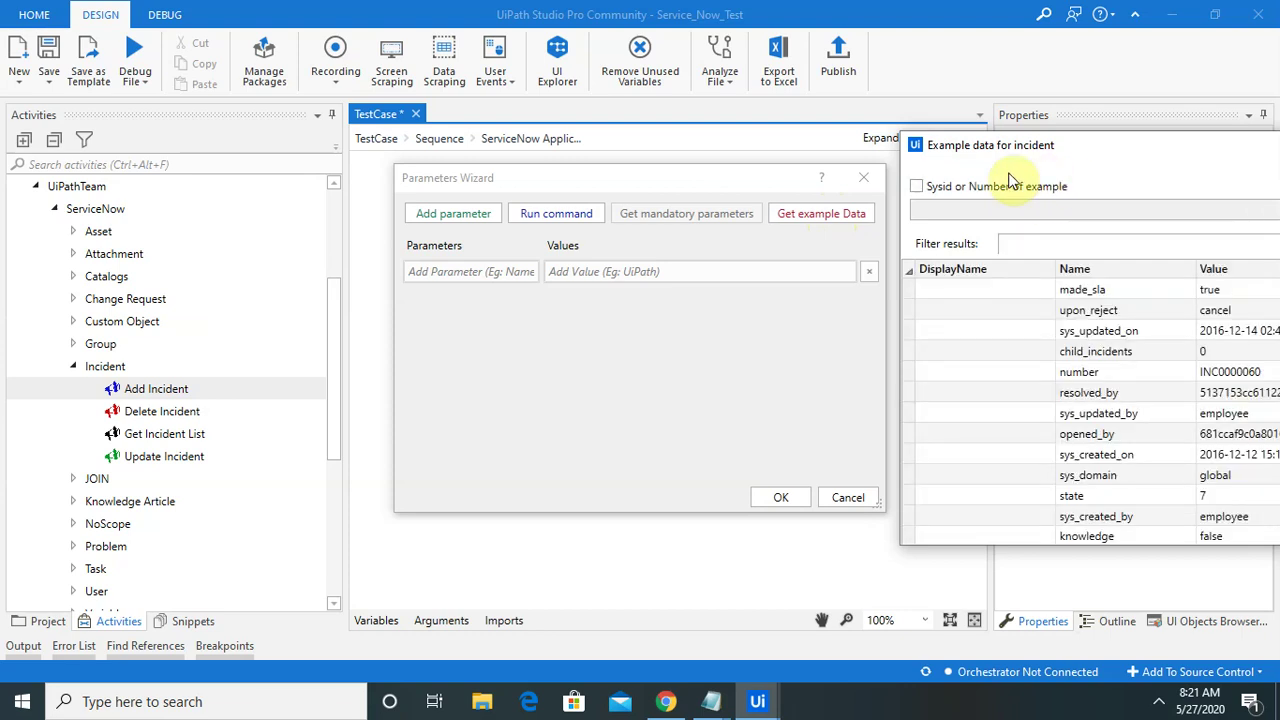
{"action": "left_click_drag", "start_coordinate": [1163, 149], "coordinate": [1028, 178]}
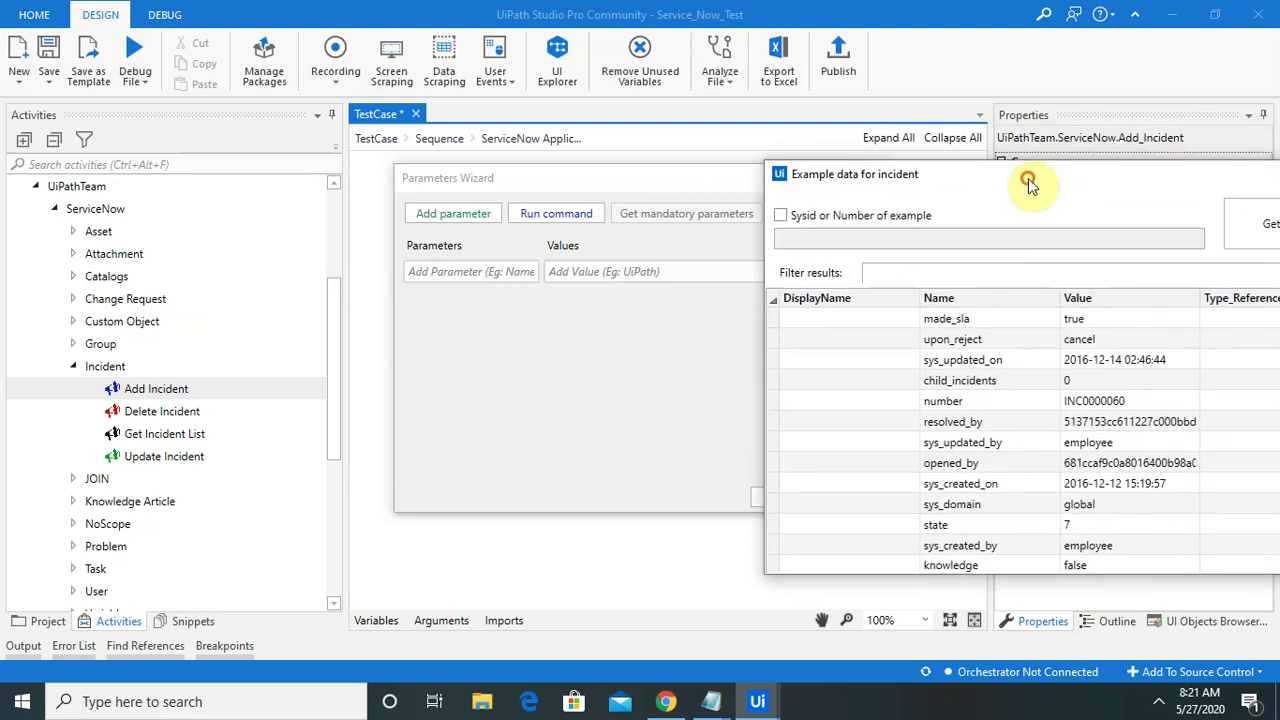
Add the number field from the example data as a parameter and set its value to "INC001".
{"action": "double_click", "coordinate": [992, 402]}
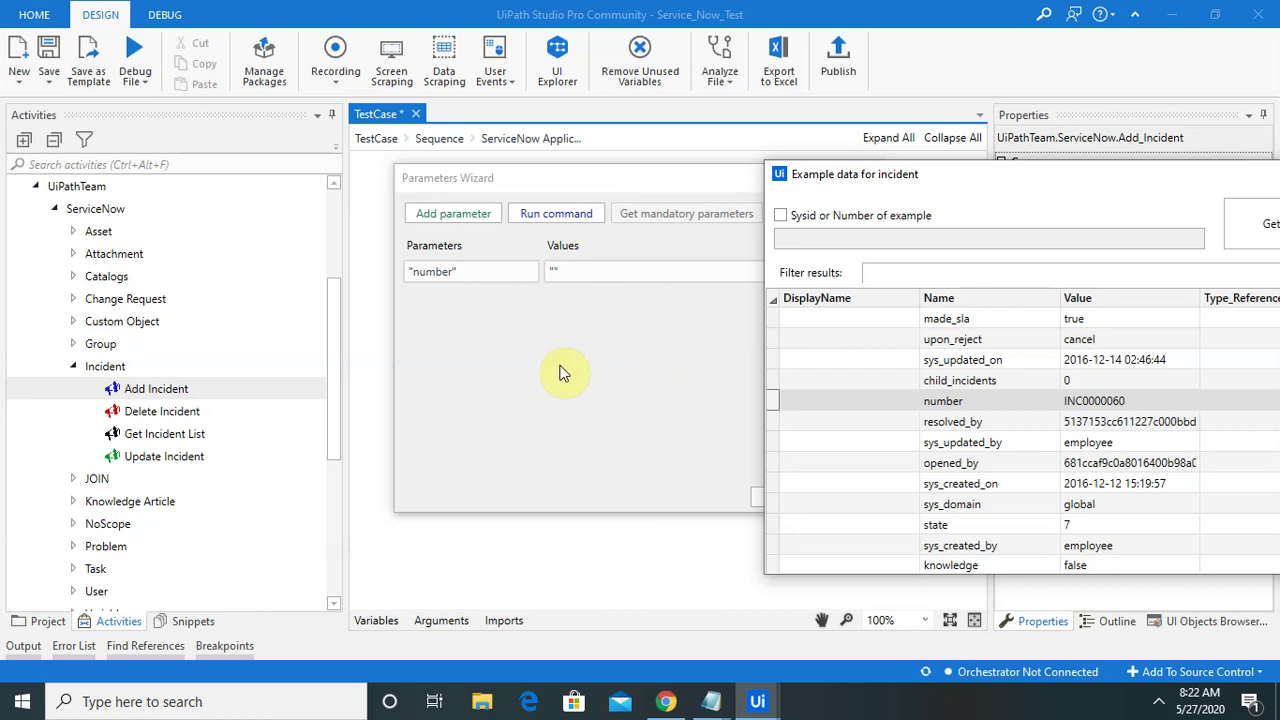
{"action": "left_click", "coordinate": [552, 272]}
{"action": "left_click", "coordinate": [553, 270]}
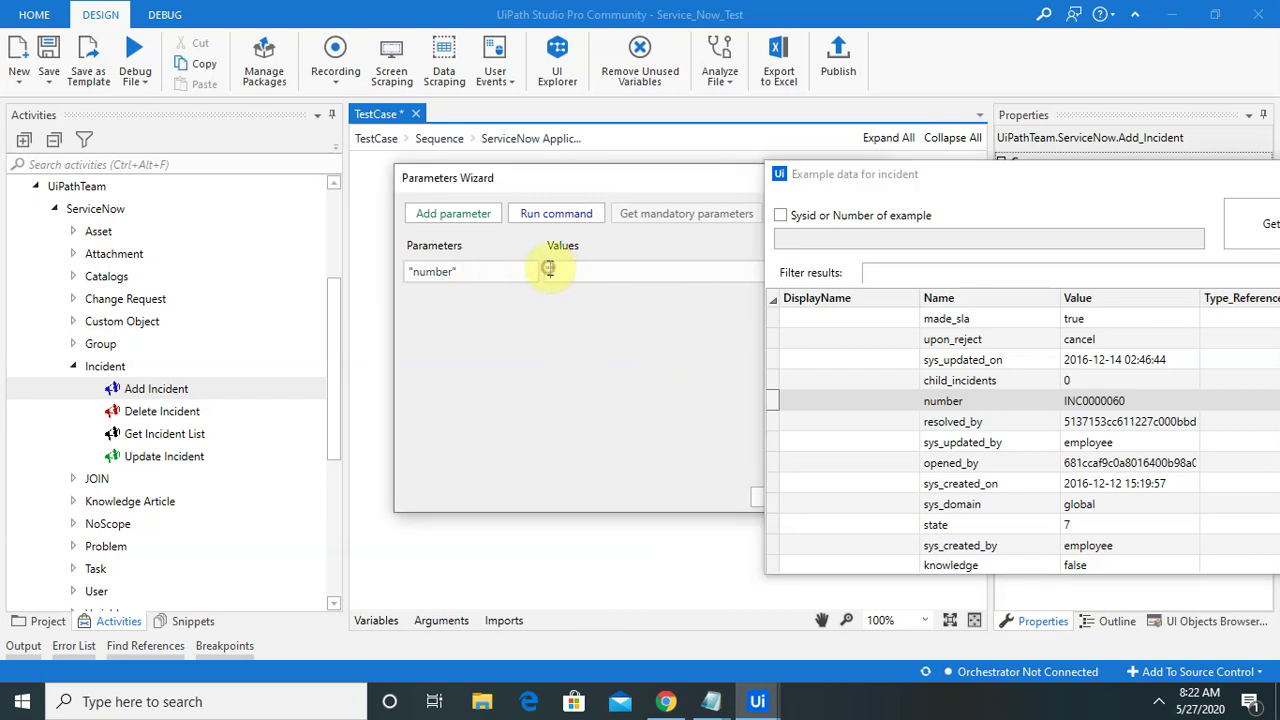
{"action": "type", "text": "\"INC001"}
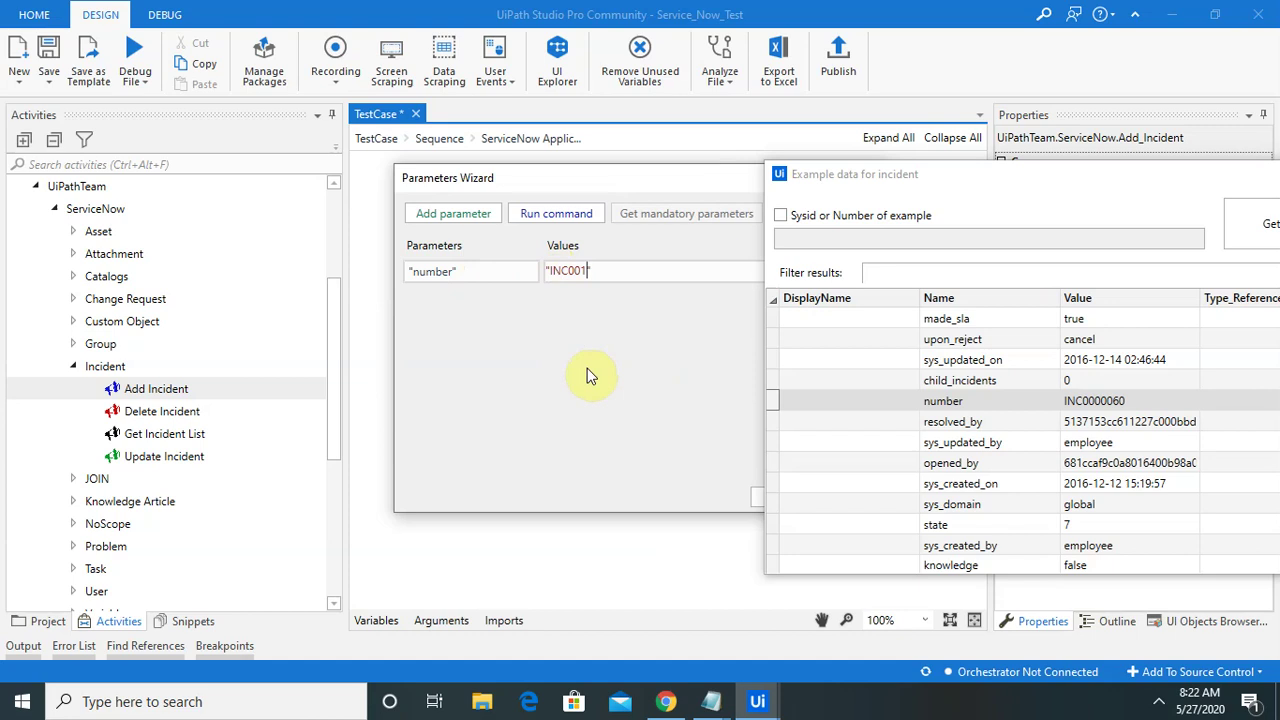
{"action": "left_click", "coordinate": [705, 392]}
Filter the example data by "des" and add short_description as a parameter.
{"action": "left_click", "coordinate": [927, 271]}
{"action": "type", "text": "des"}
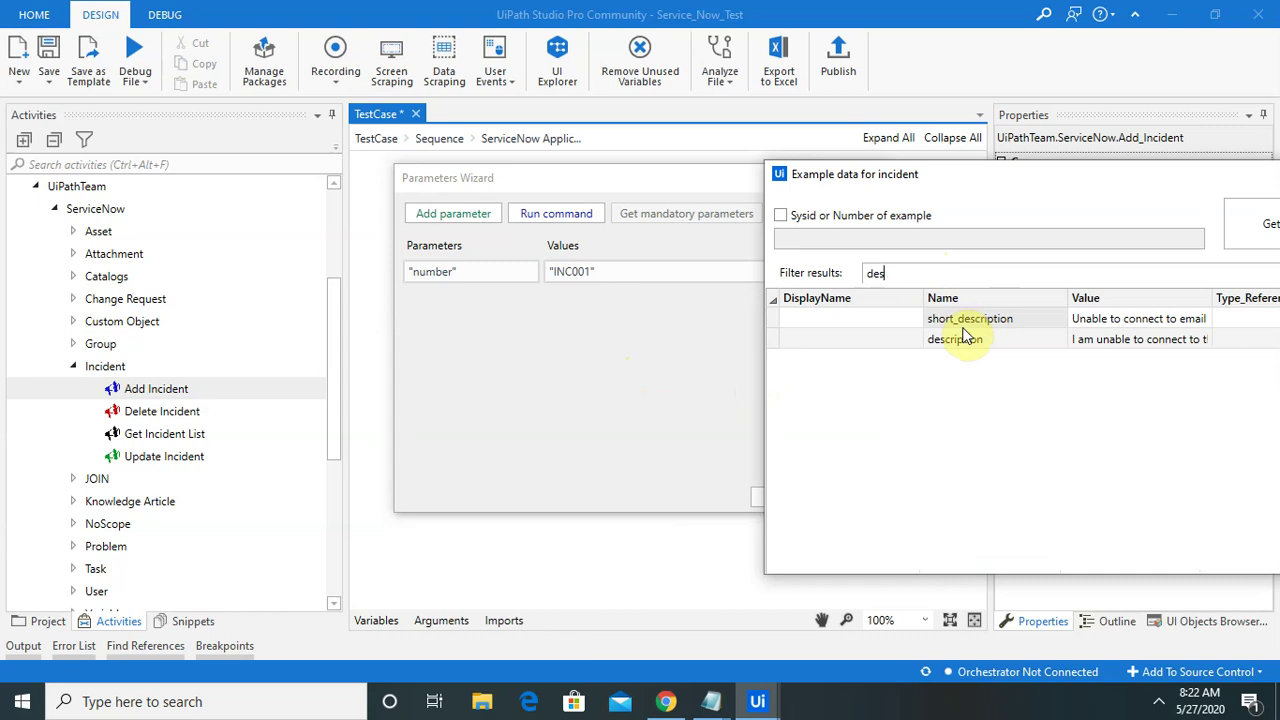
{"action": "double_click", "coordinate": [963, 322]}
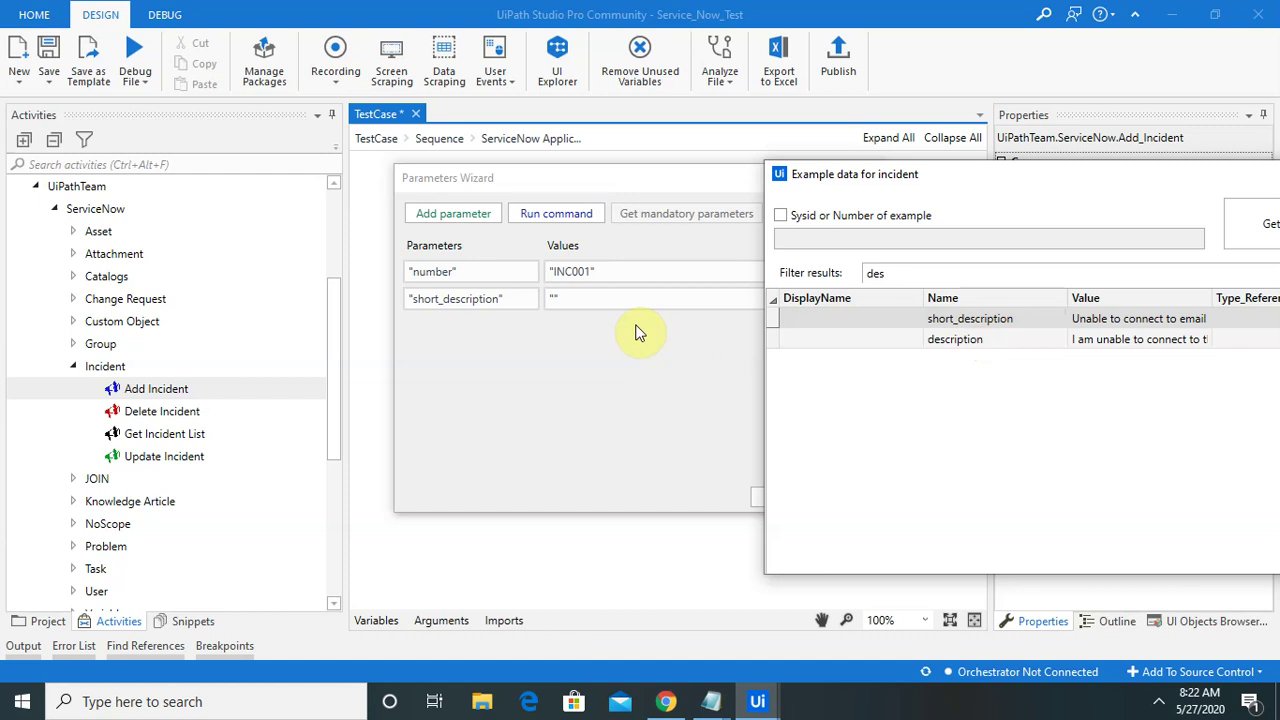
Filter the example data by "ope" and add opened_by as a parameter.
{"action": "left_click", "coordinate": [920, 277]}
{"action": "key", "text": "BackSpace"}
{"action": "key", "text": "BackSpace"}
{"action": "key", "text": "BackSpace"}
{"action": "type", "text": "ope"}
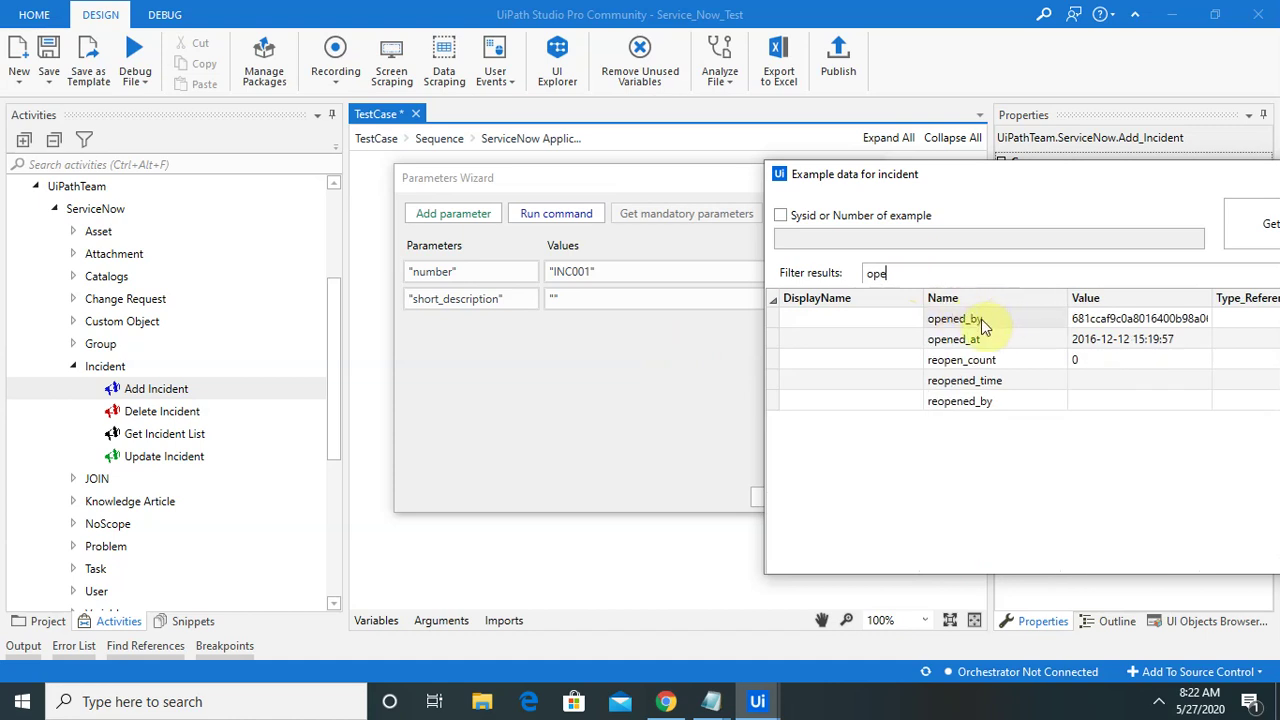
{"action": "double_click", "coordinate": [981, 319]}
Filter the example data by "state" and add state as a parameter.
{"action": "left_click", "coordinate": [933, 281]}
{"action": "key", "text": "BackSpace"}
{"action": "key", "text": "BackSpace"}
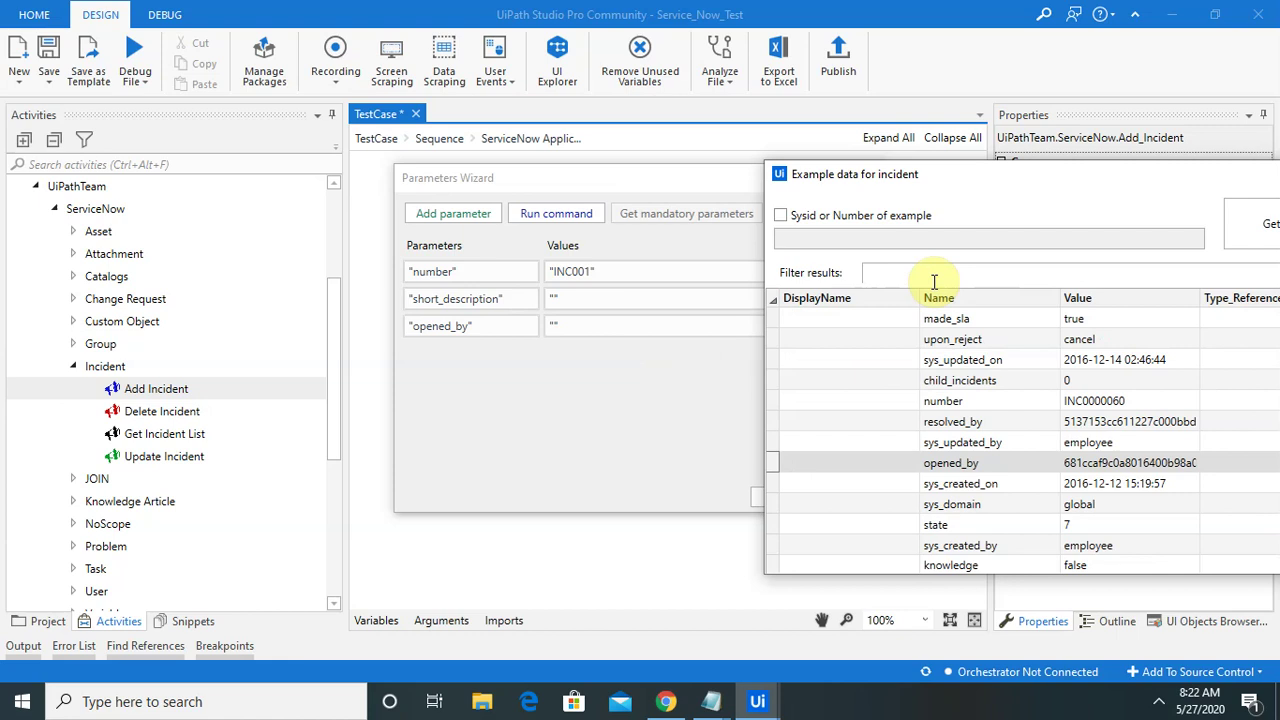
{"action": "type", "text": "state"}
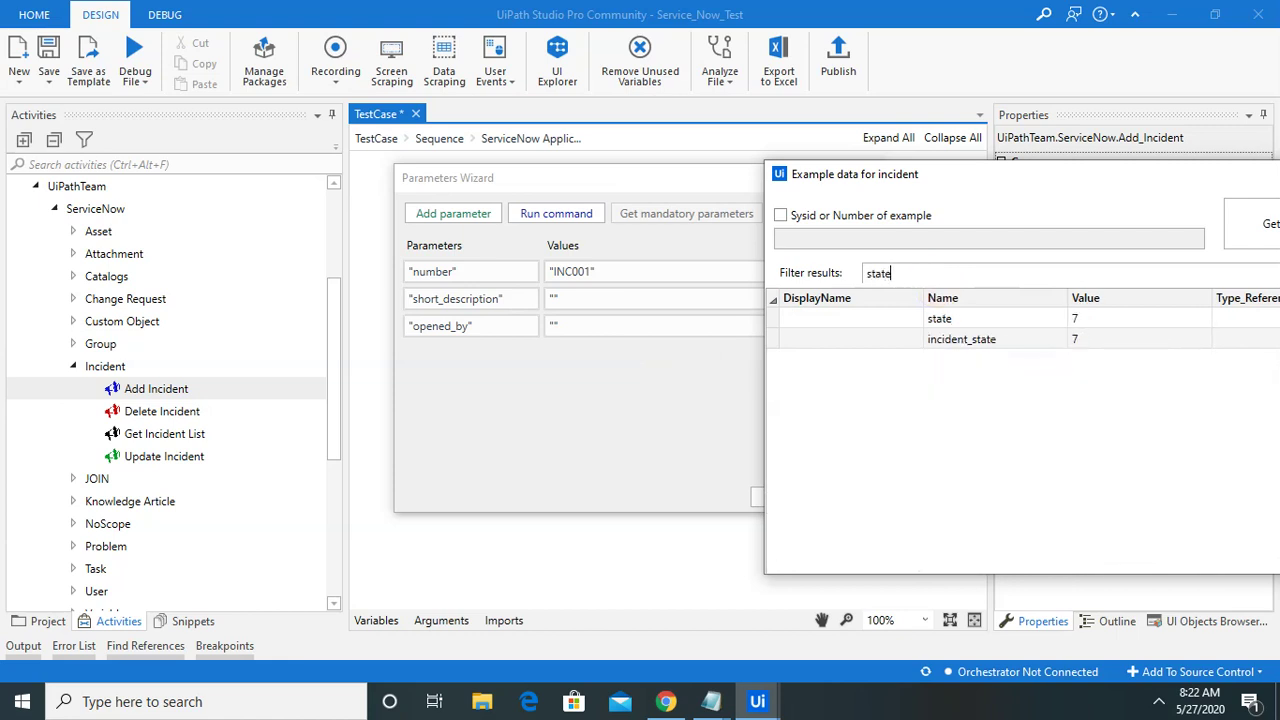
{"action": "double_click", "coordinate": [1025, 320]}
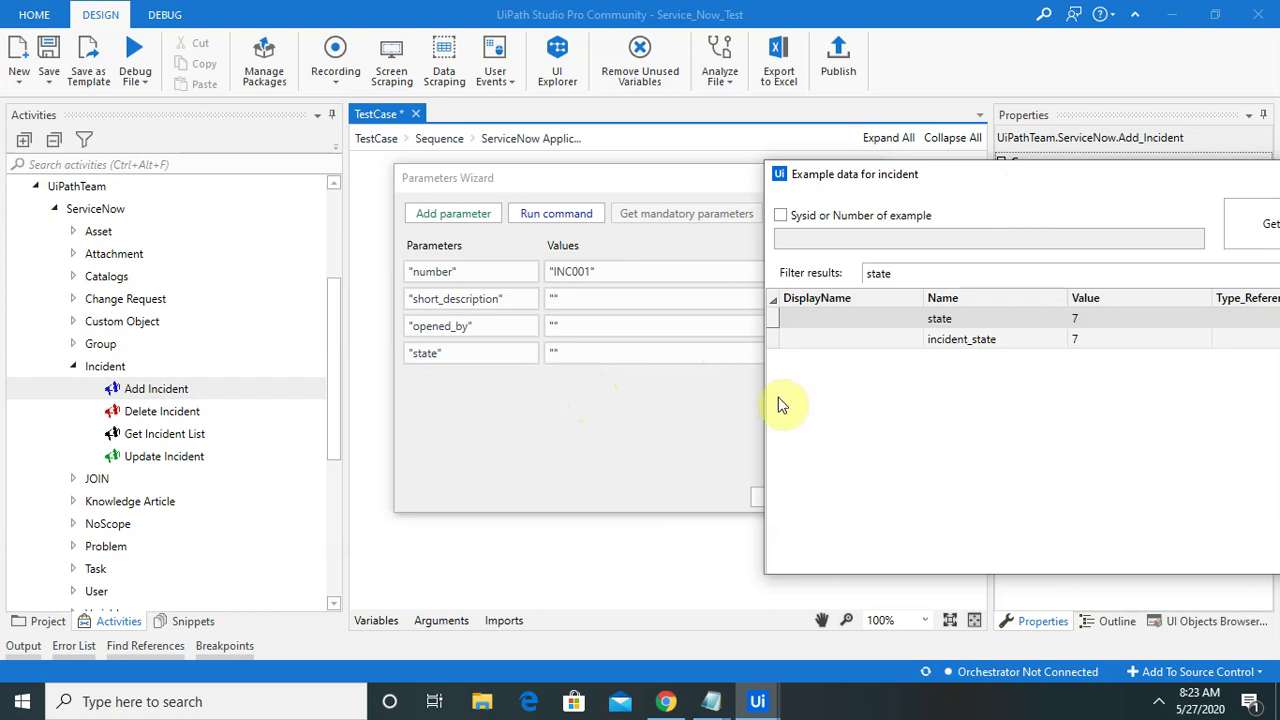
Set the state parameter to "Active" and the opened_by parameter to "jkjlkalmmssl".
{"action": "left_click", "coordinate": [555, 353]}
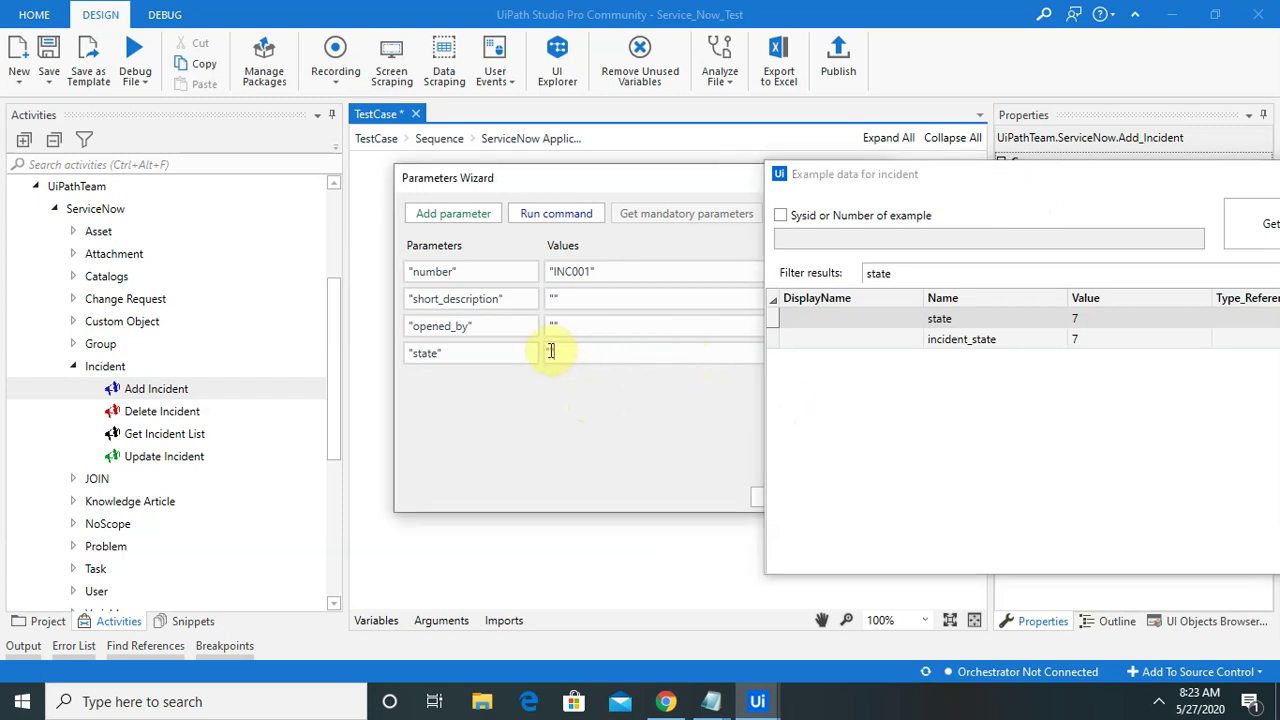
{"action": "left_click", "coordinate": [553, 351]}
{"action": "left_click", "coordinate": [555, 325]}
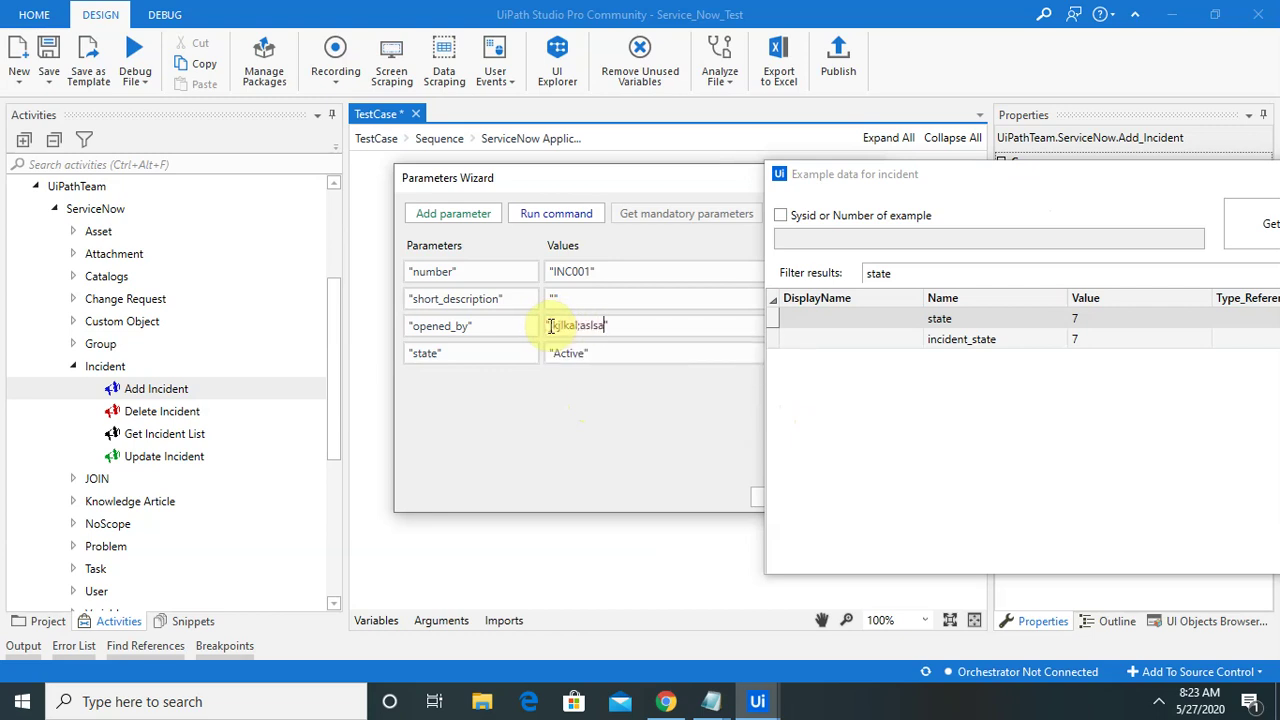
{"action": "key", "text": "BackSpace"}
{"action": "key", "text": "BackSpace"}
{"action": "key", "text": "BackSpace"}
{"action": "type", "text": "mmssl"}
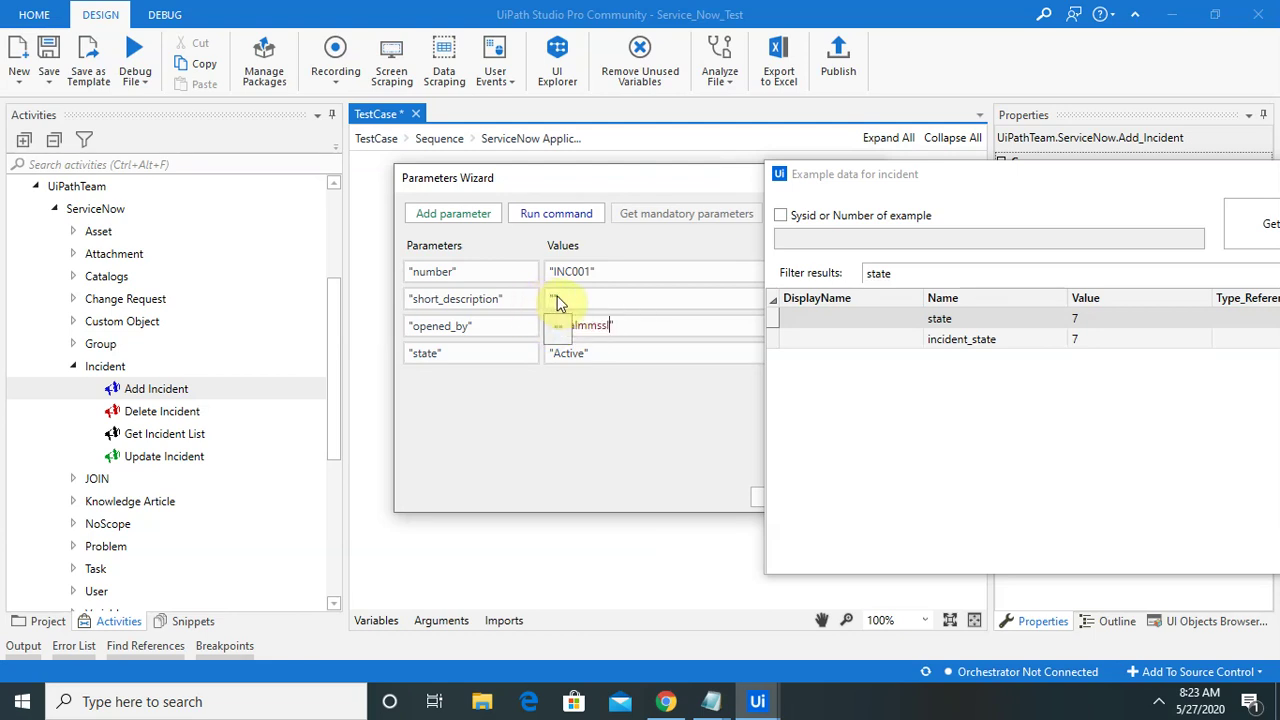
Set the short_description parameter to "Unable to connect with wifi" and close the example incident data window.
{"action": "left_click", "coordinate": [556, 297]}
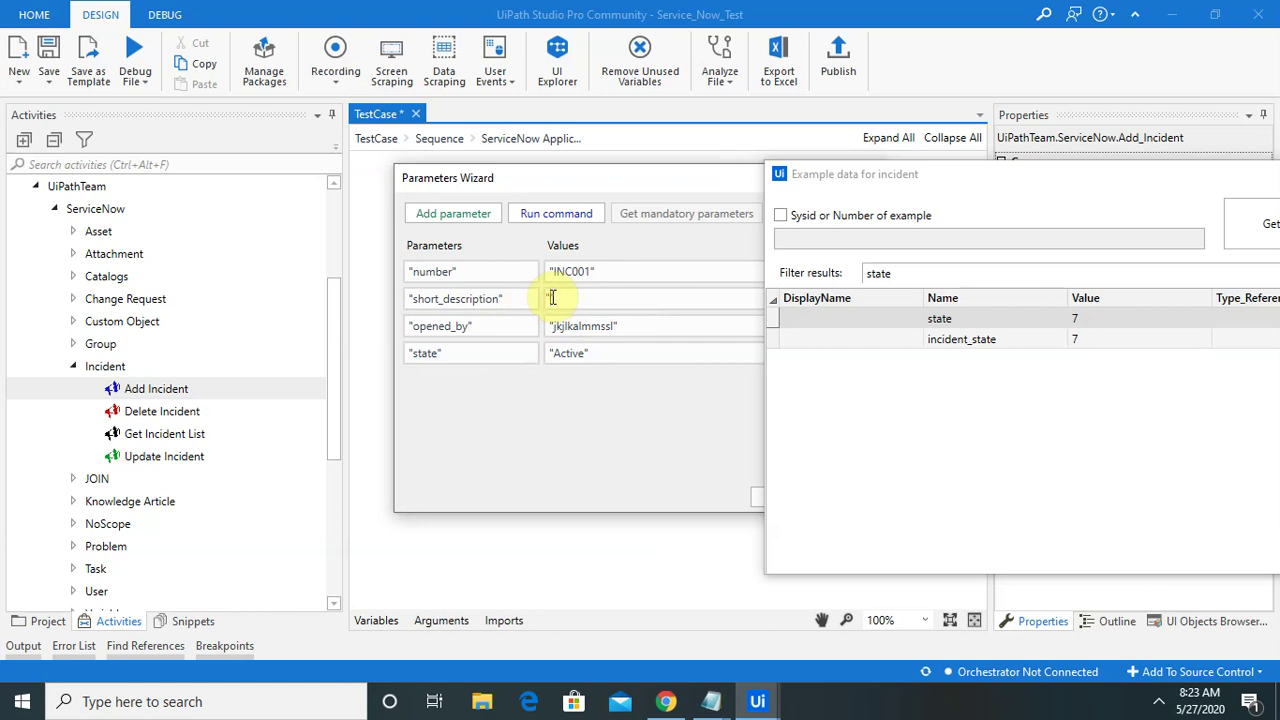
{"action": "type", "text": "able to connect with wifi\""}
{"action": "left_click", "coordinate": [569, 406]}
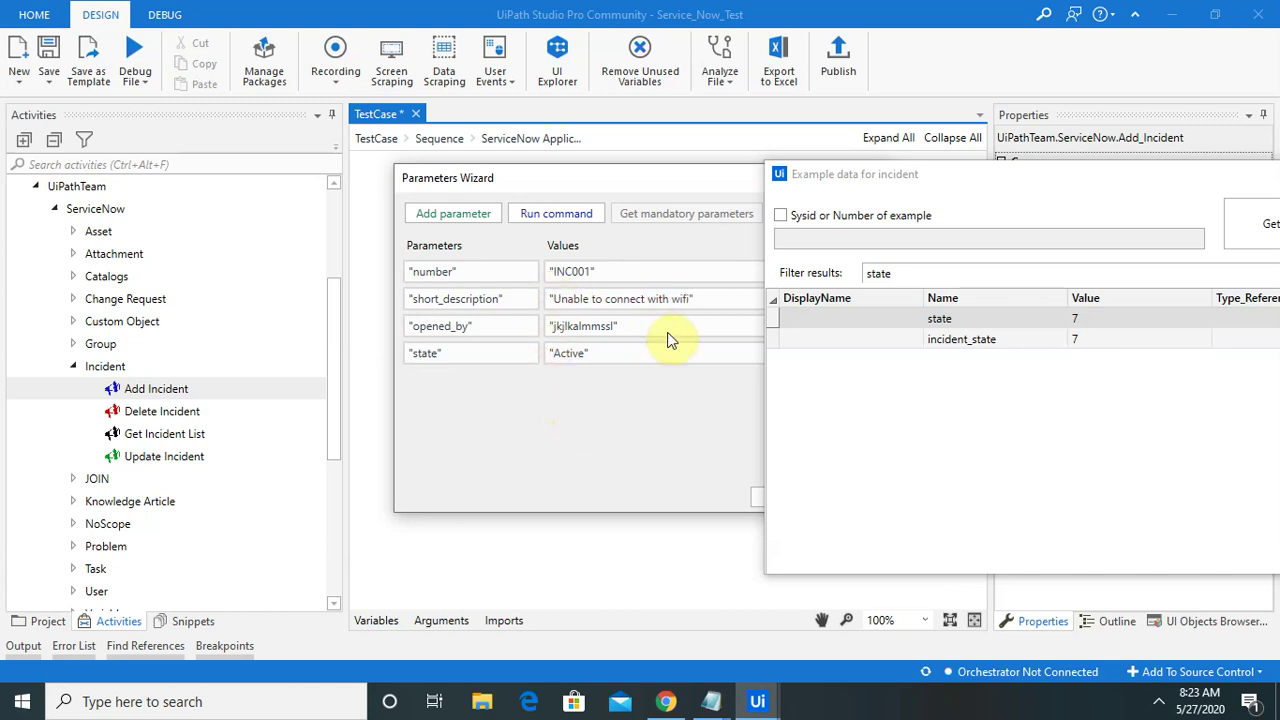
{"action": "left_click", "coordinate": [1228, 192]}
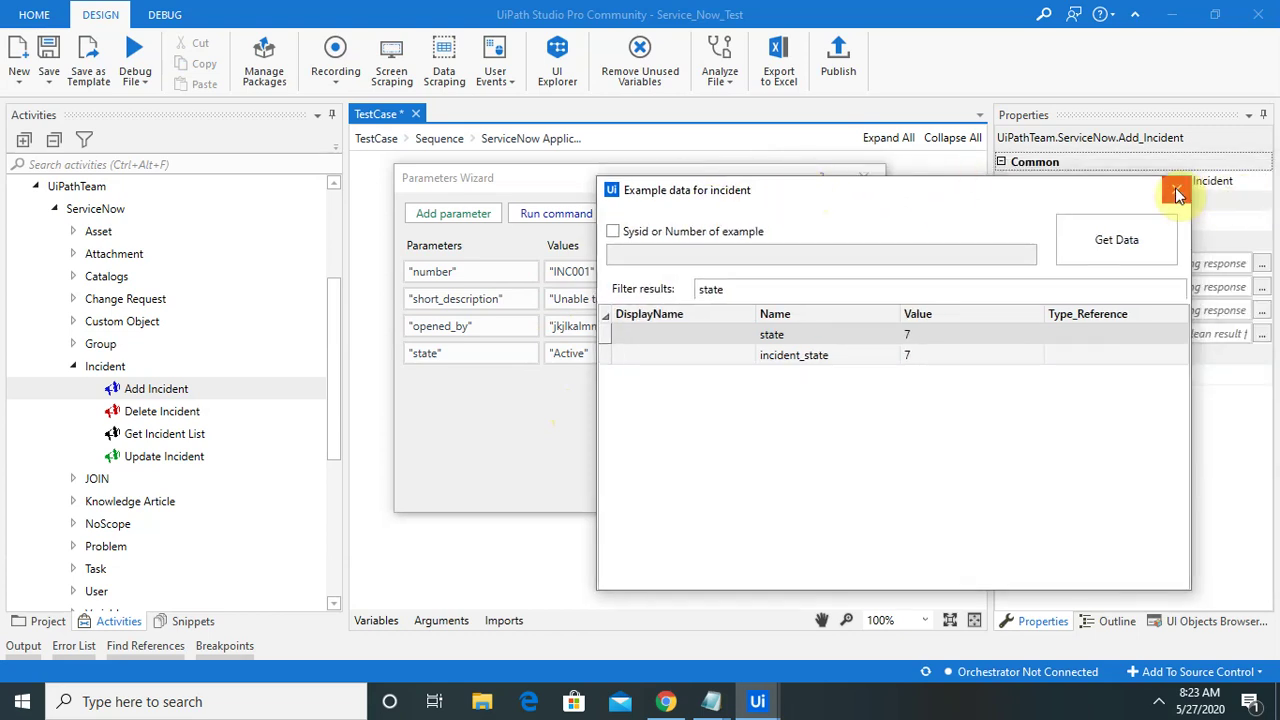
{"action": "left_click", "coordinate": [1176, 191]}
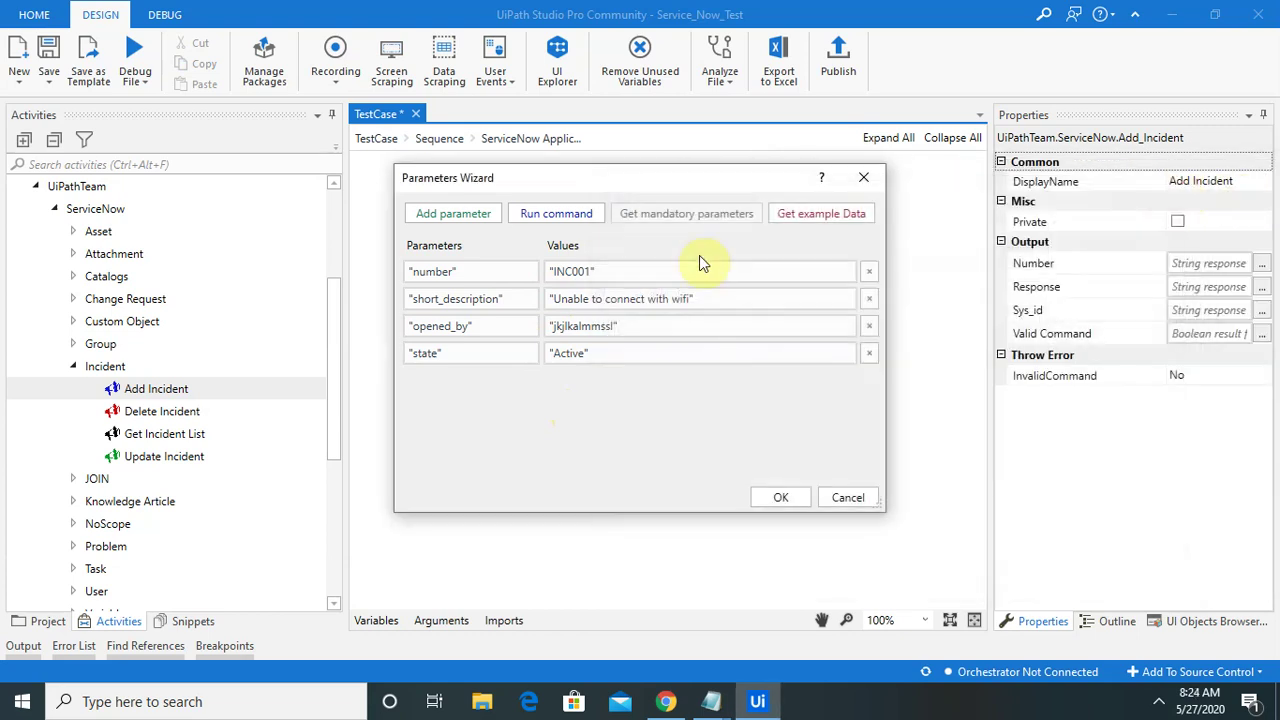
Run the Add Incident command with the configured parameters and dismiss its result.
{"action": "left_click", "coordinate": [576, 224]}
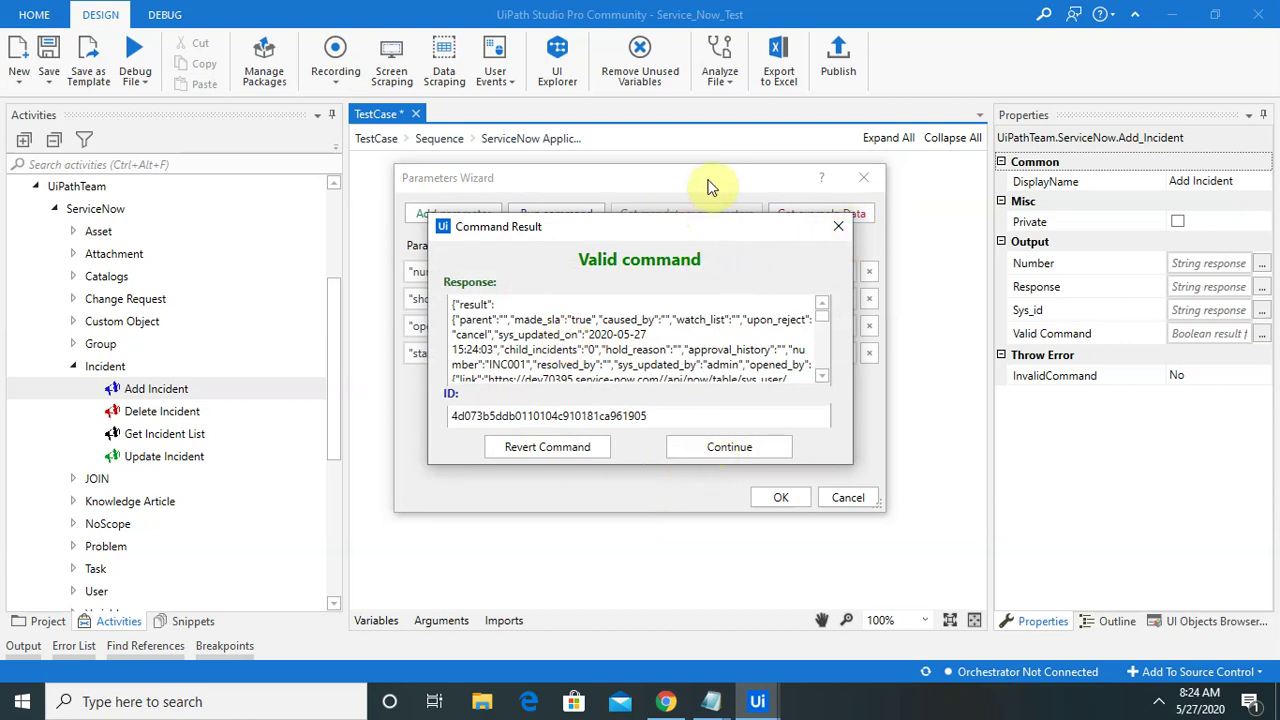
{"action": "key", "text": "Escape"}
{"action": "left_click", "coordinate": [578, 271]}
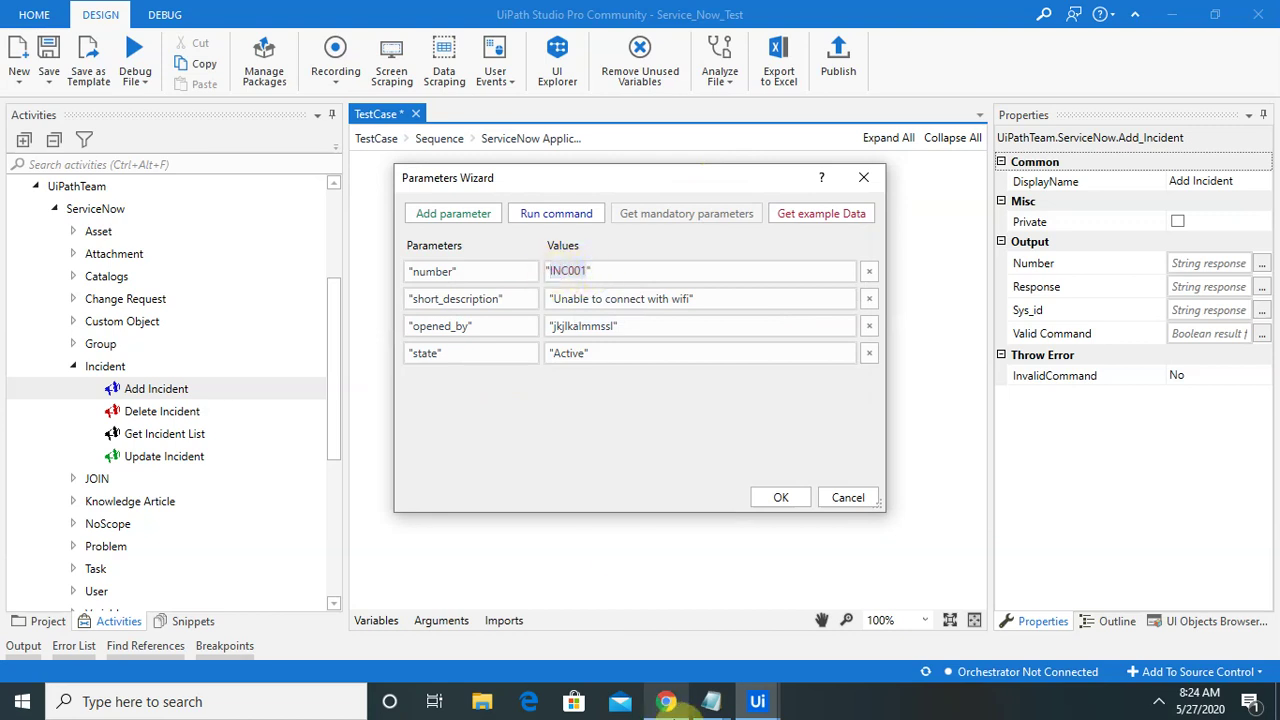
Reload the ServiceNow incident list in Chrome, check its last entries for incident INC001, and return to UiPath Studio.
{"action": "left_click", "coordinate": [666, 703]}
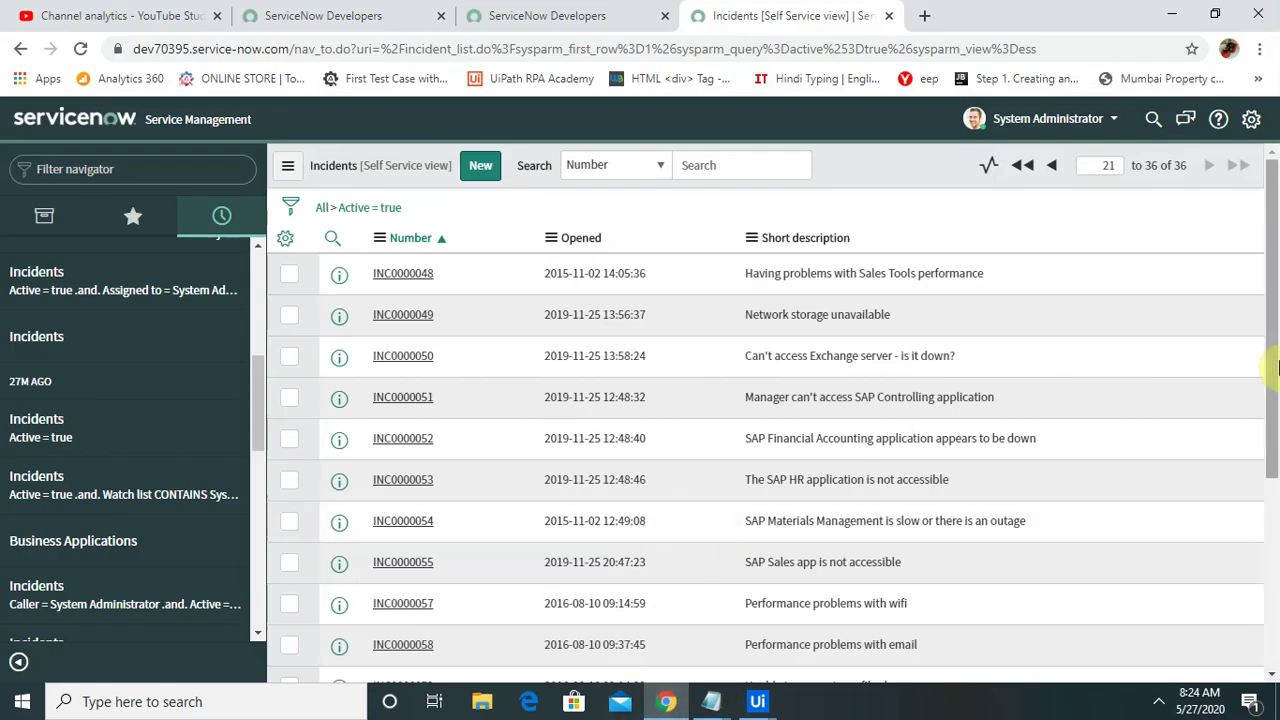
{"action": "left_click_drag", "start_coordinate": [1274, 334], "coordinate": [1276, 527]}
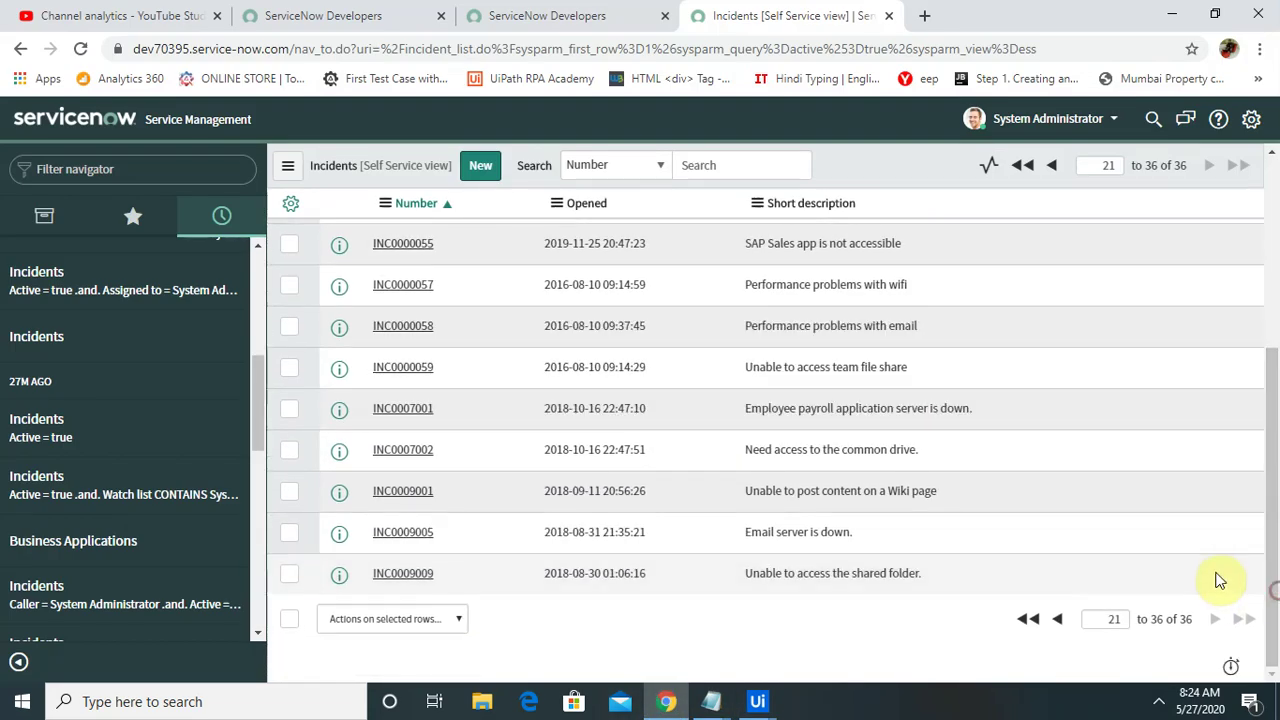
{"action": "left_click", "coordinate": [81, 50]}
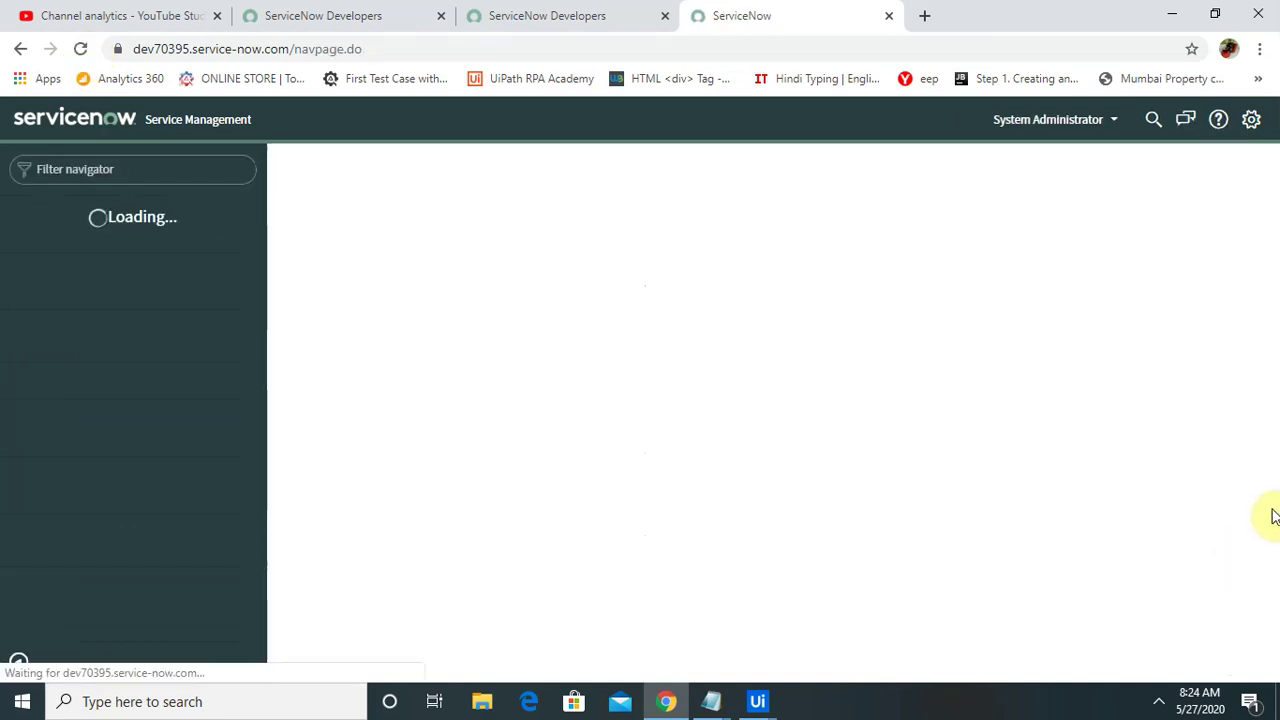
{"action": "scroll", "coordinate": [1266, 420], "scroll_direction": "down", "scroll_amount": 5}
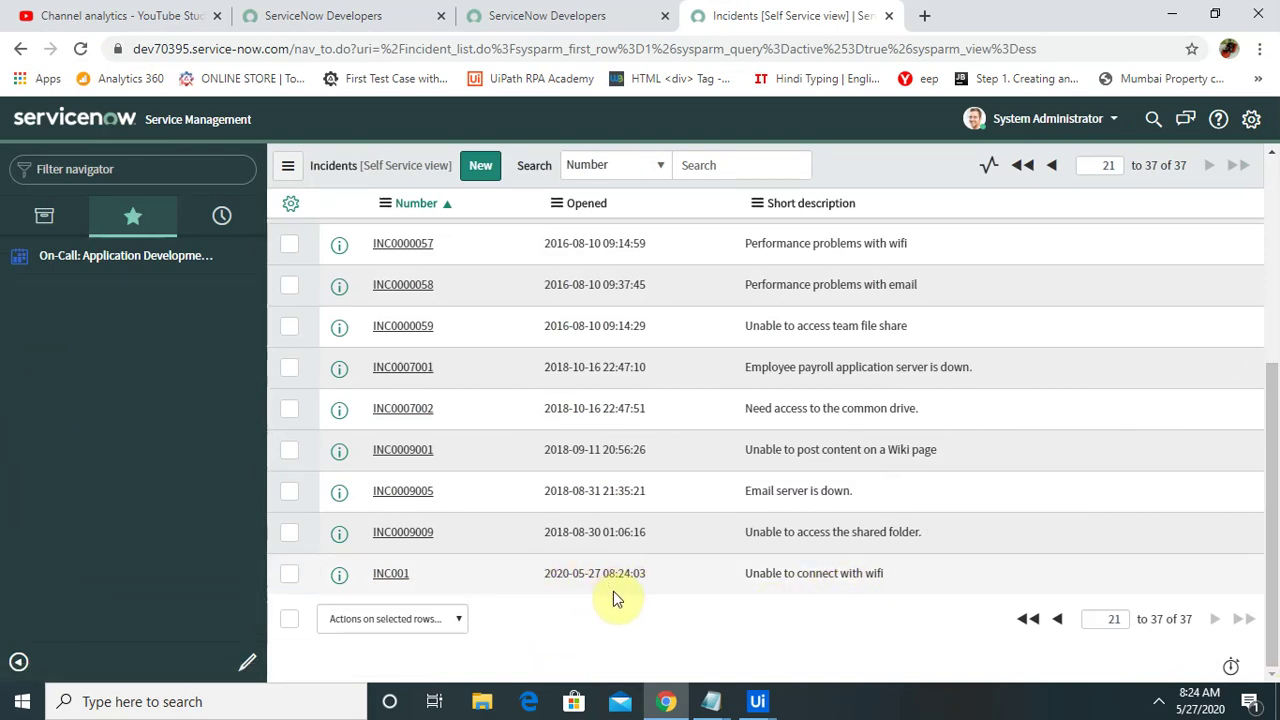
{"action": "left_click", "coordinate": [772, 706]}
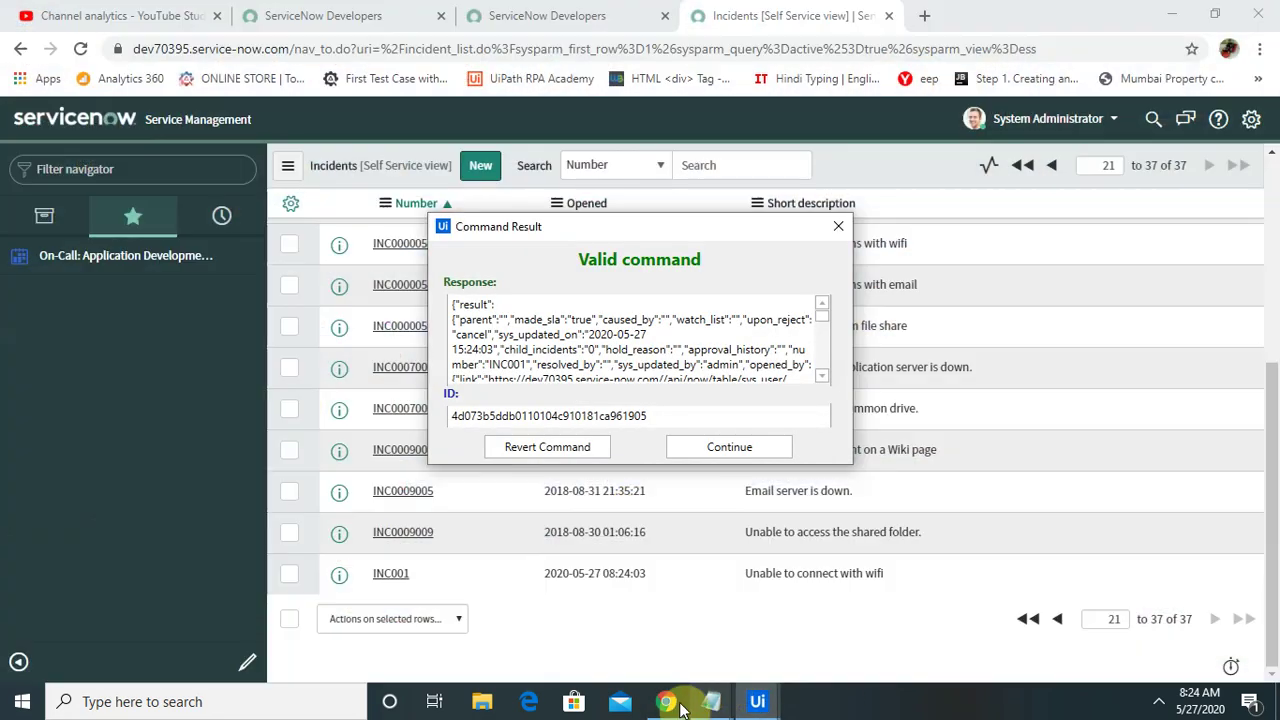
Return from Chrome to UiPath Studio, accept the Add Incident parameters and dismiss the command result.
{"action": "left_click", "coordinate": [665, 702]}
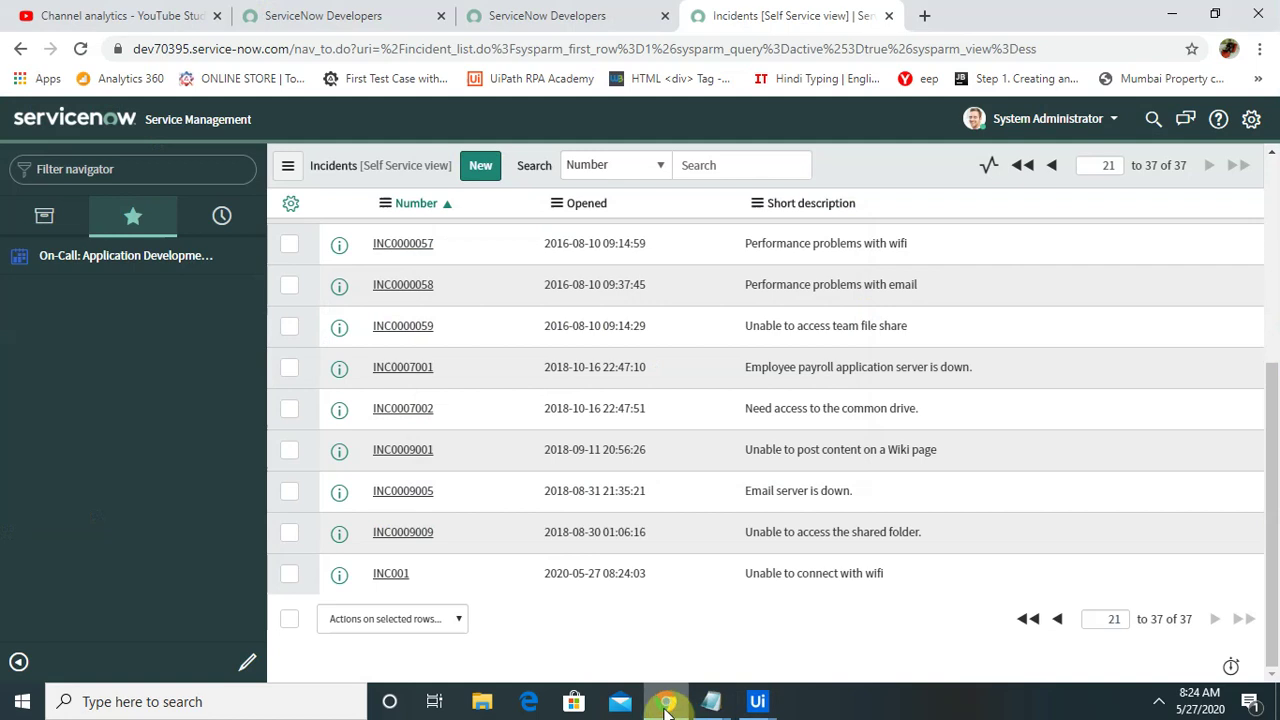
{"action": "left_click", "coordinate": [757, 701]}
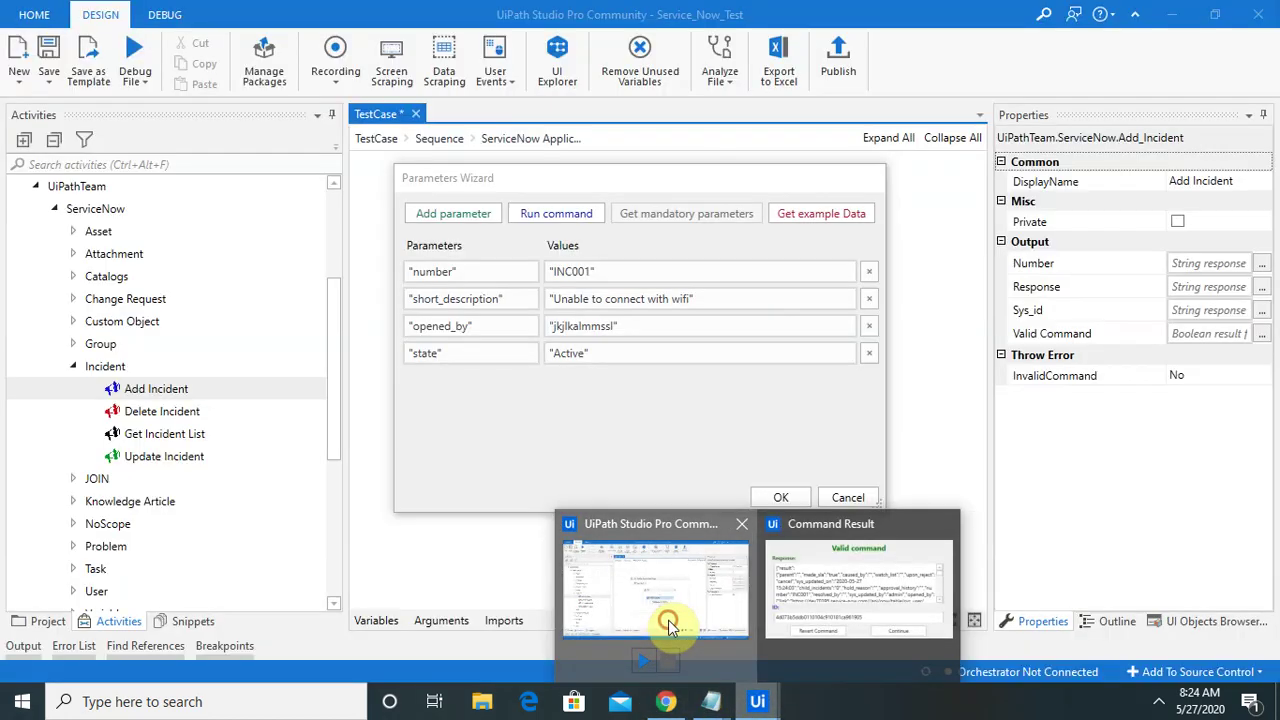
{"action": "left_click", "coordinate": [669, 625]}
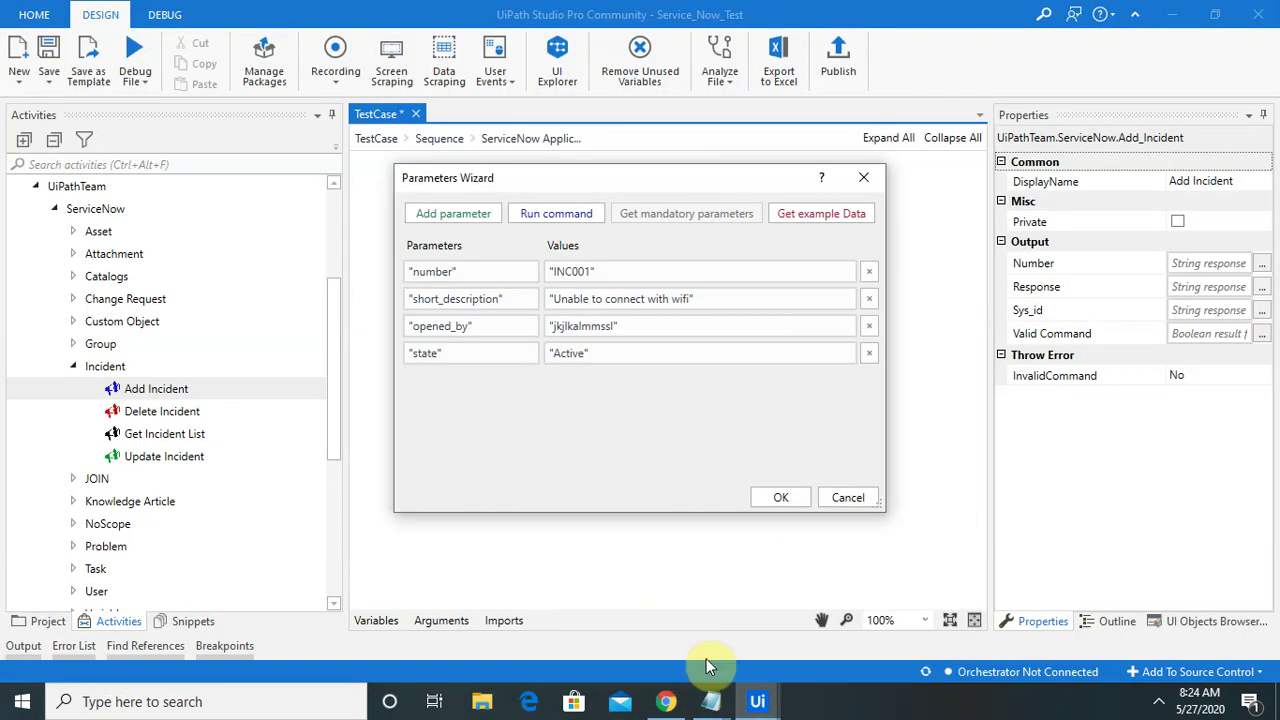
{"action": "left_click", "coordinate": [775, 499]}
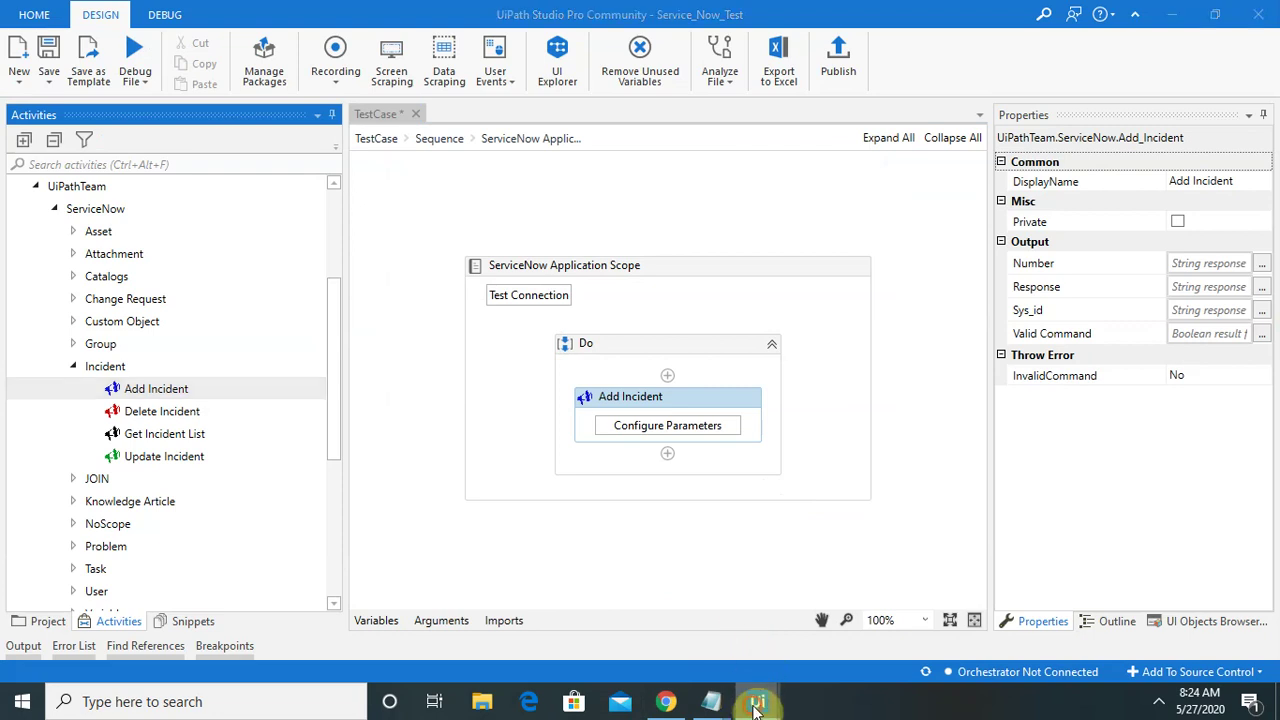
{"action": "mouse_move", "coordinate": [757, 703]}
{"action": "mouse_move", "coordinate": [886, 566]}
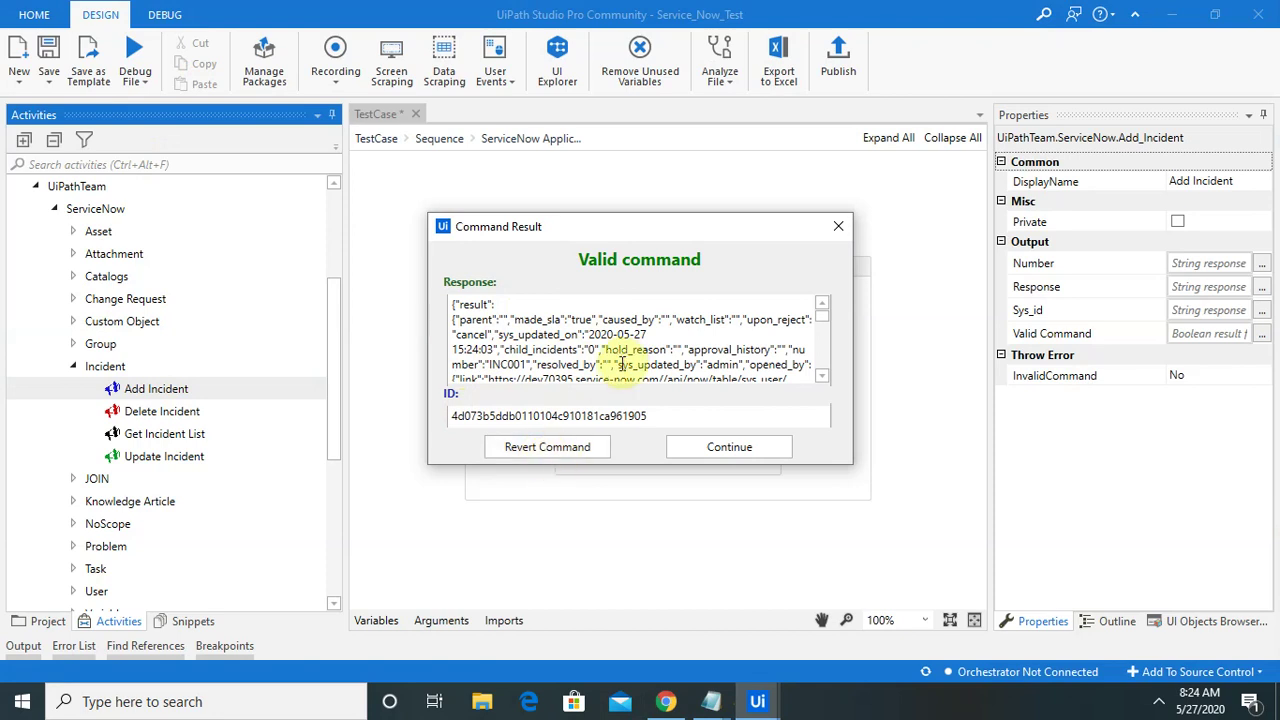
{"action": "left_click", "coordinate": [727, 448]}
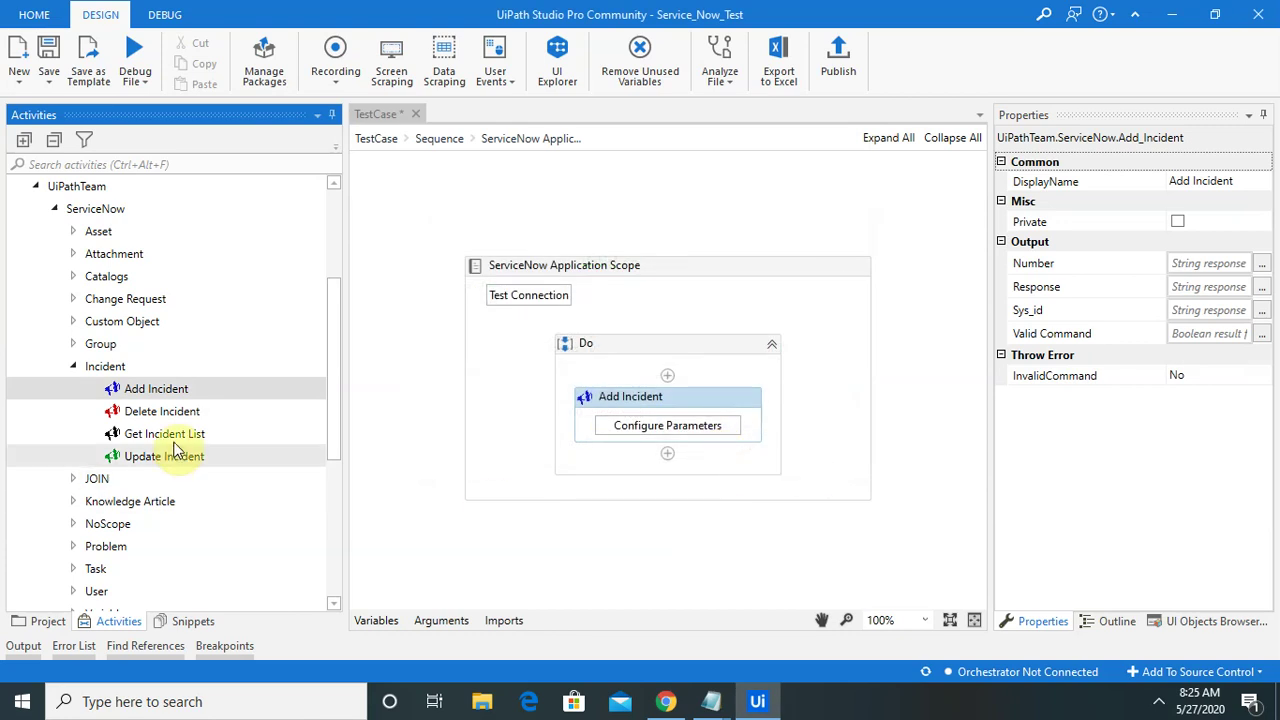
Add an Update Incident activity below Add Incident and set its Number property to "INC001".
{"action": "left_click_drag", "start_coordinate": [140, 470], "coordinate": [697, 451]}
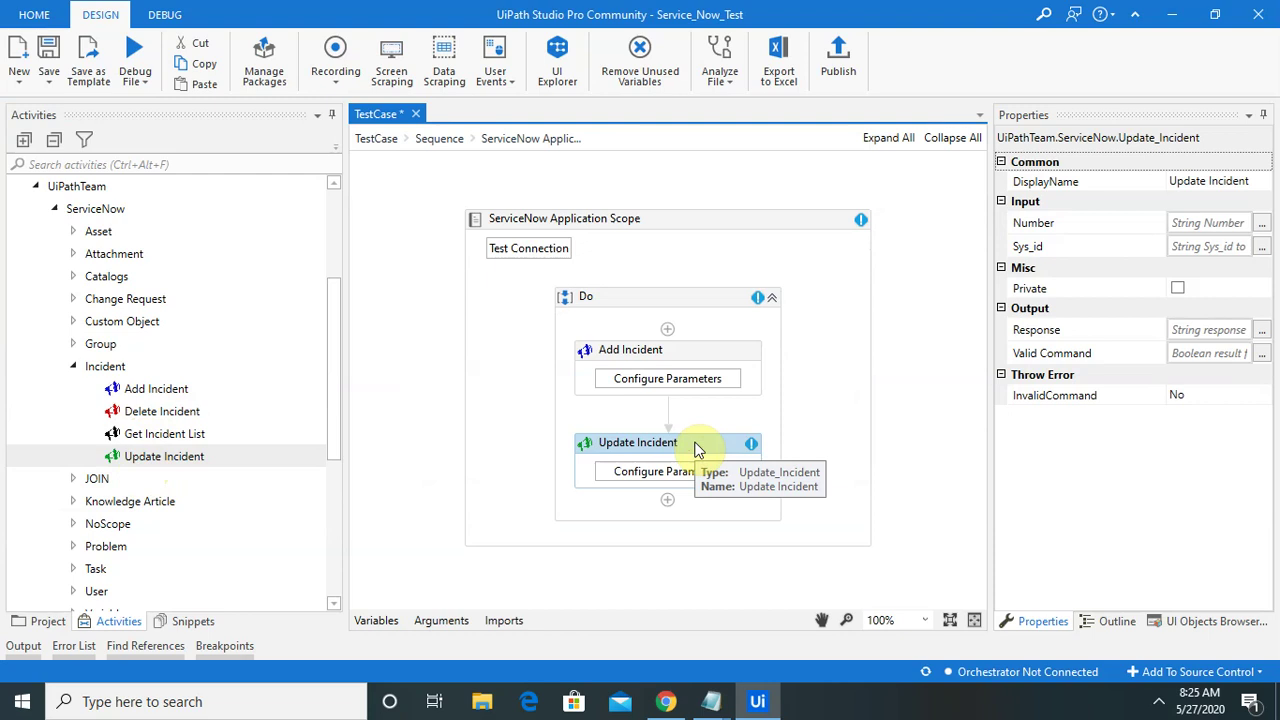
{"action": "left_click", "coordinate": [1203, 220]}
{"action": "type", "text": "\"INC001"}
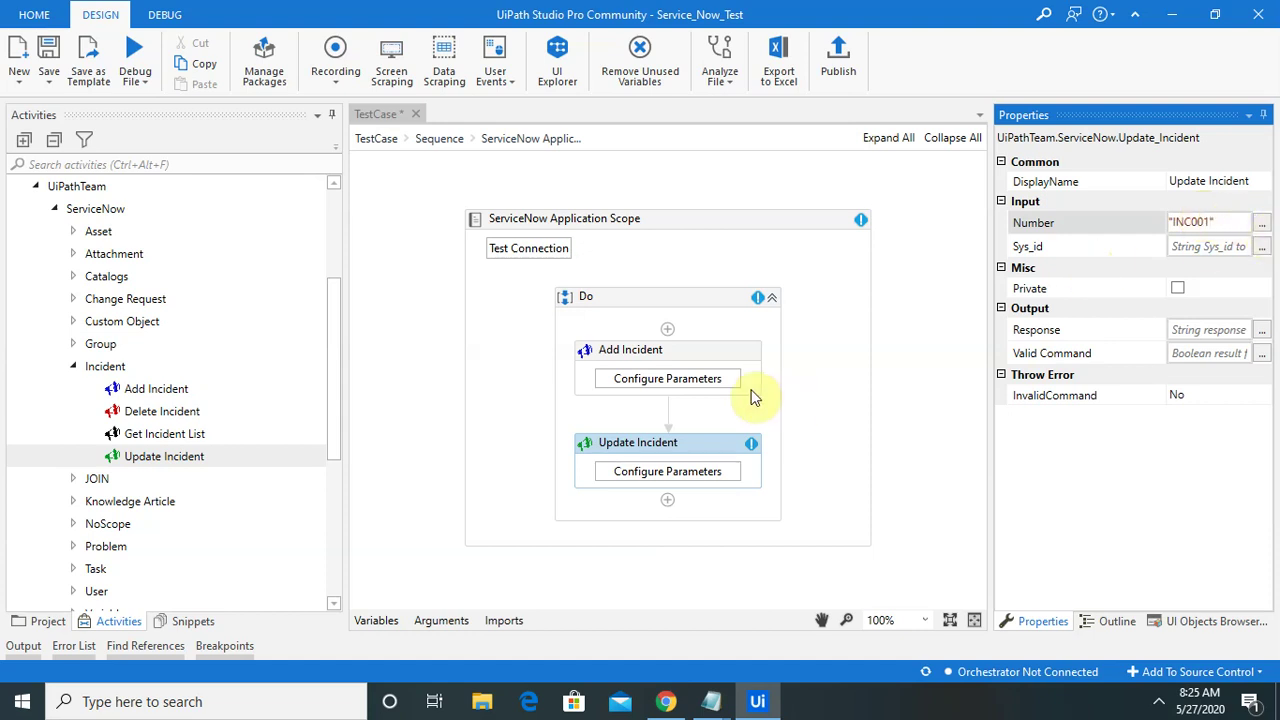
Open the Update Incident parameter configuration and fetch the example data for incident INC001.
{"action": "left_click", "coordinate": [684, 474]}
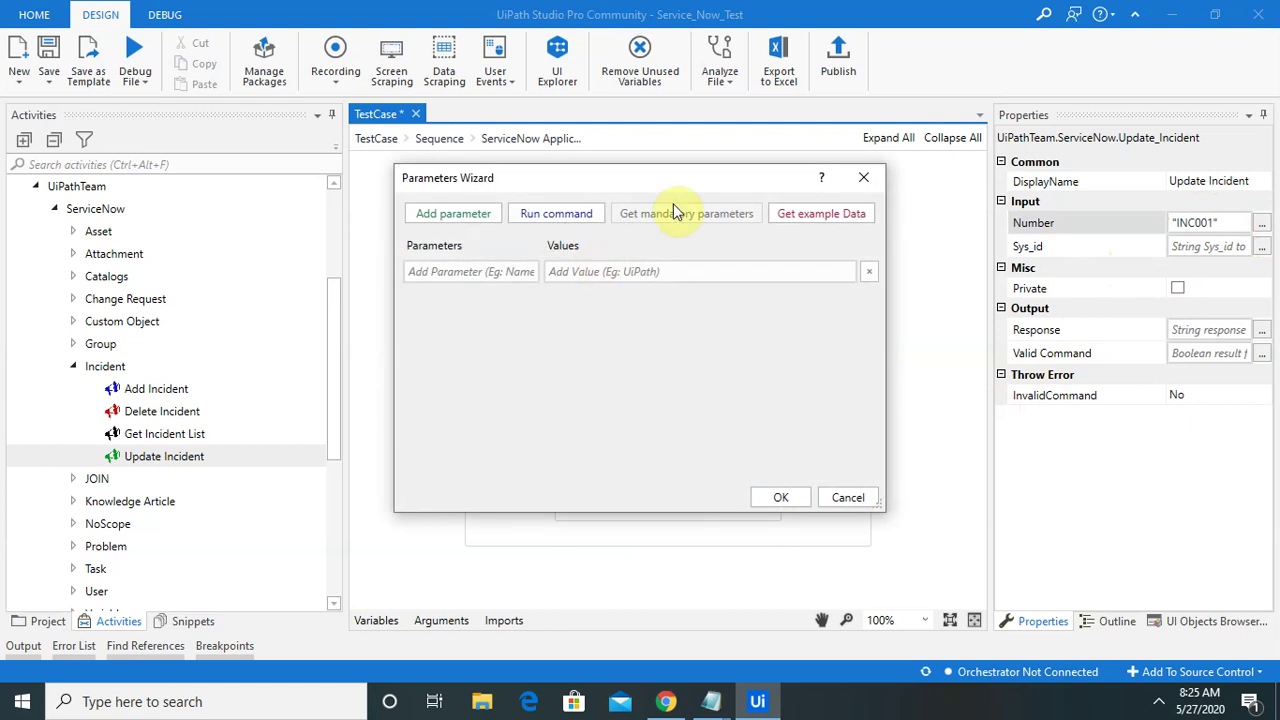
{"action": "left_click", "coordinate": [793, 217]}
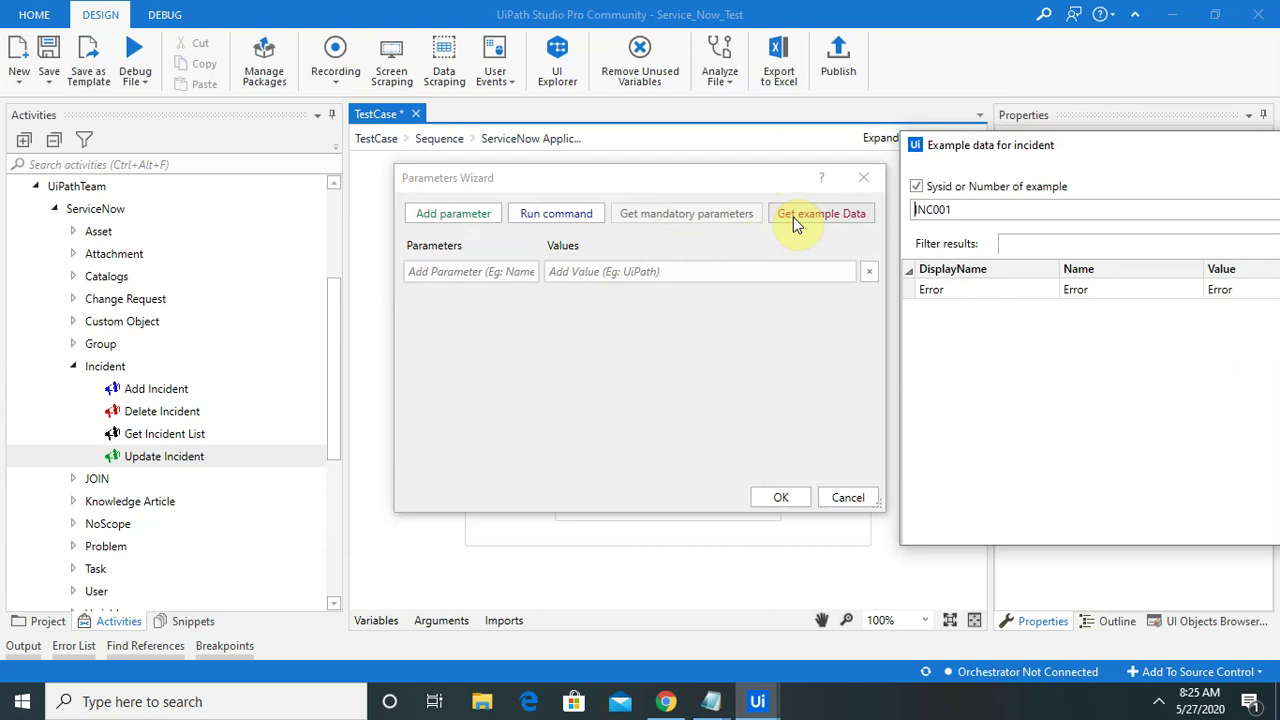
{"action": "left_click", "coordinate": [1027, 240]}
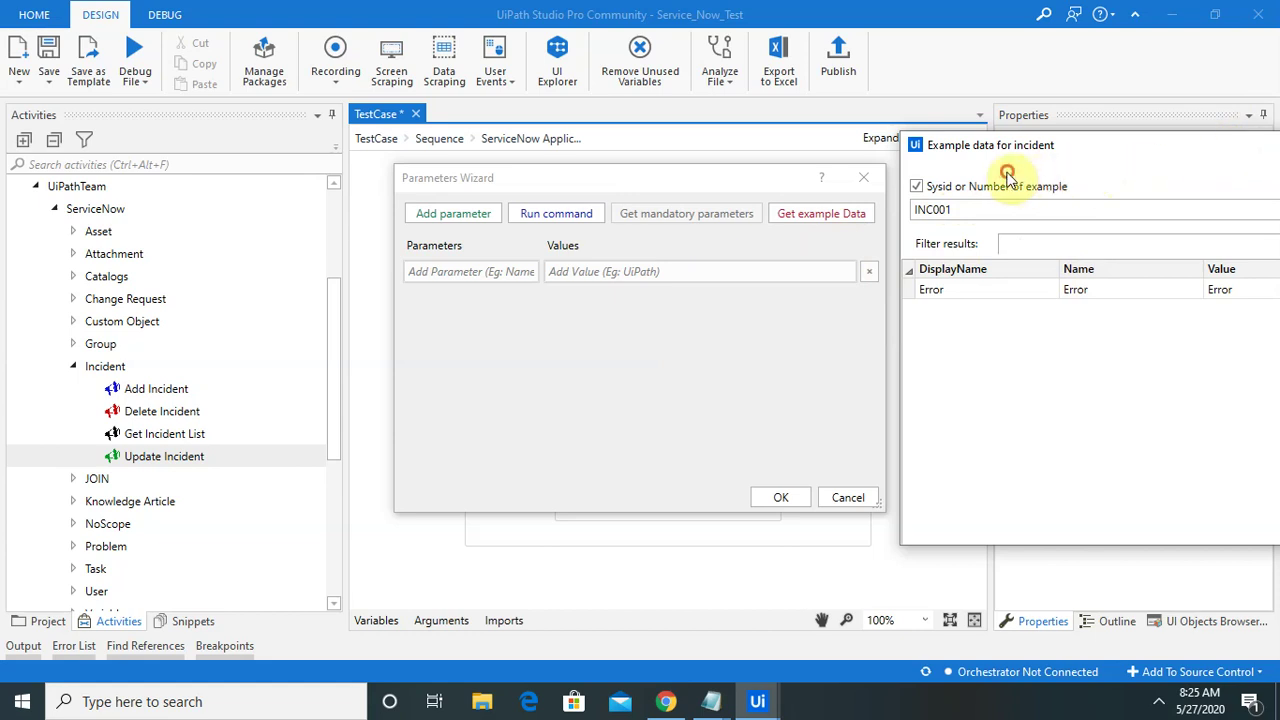
{"action": "left_click_drag", "start_coordinate": [1036, 160], "coordinate": [724, 184]}
{"action": "left_click", "coordinate": [1122, 222]}
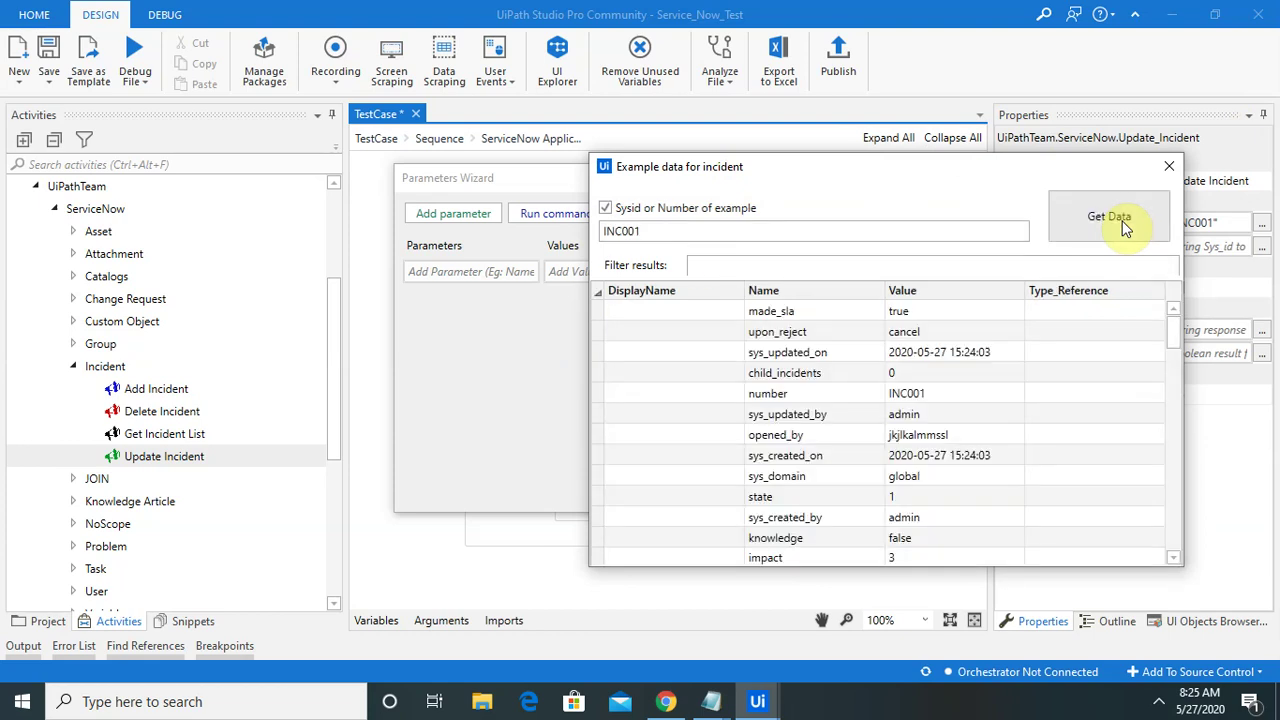
Add the number and short_description parameters from the example data, filtering by "des" for the latter, and close the example data window.
{"action": "double_click", "coordinate": [814, 397]}
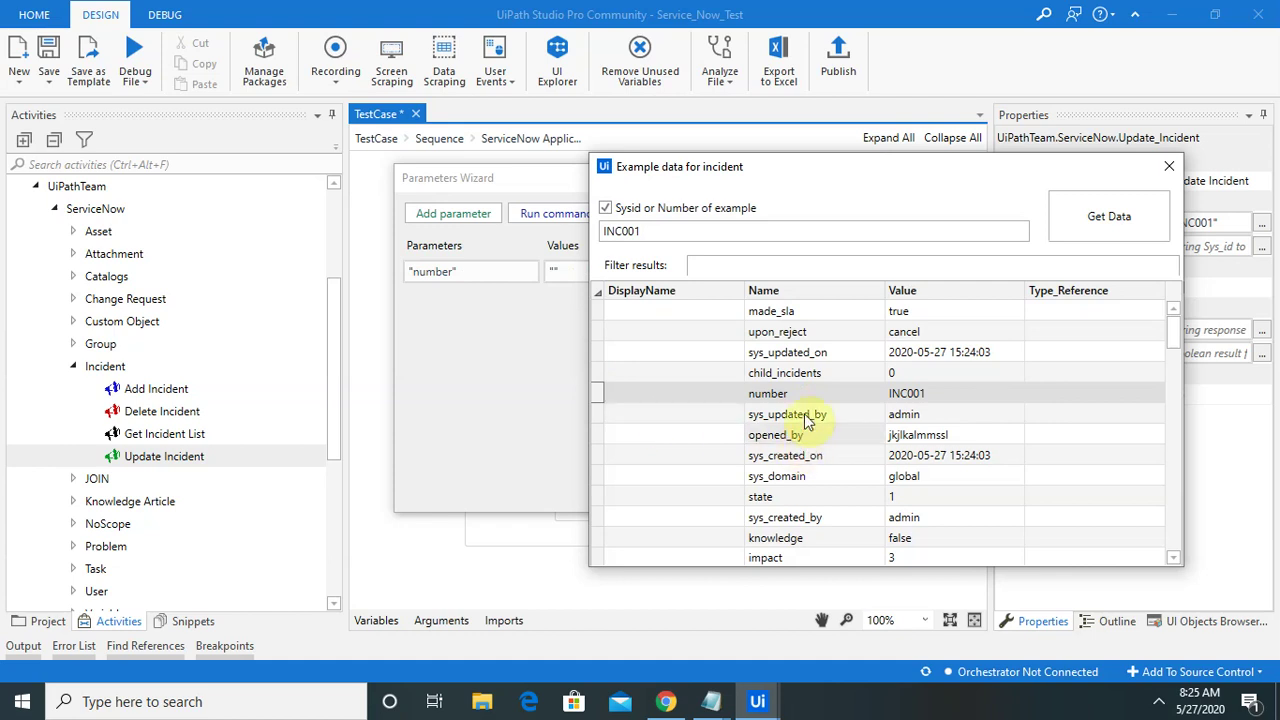
{"action": "left_click", "coordinate": [815, 265]}
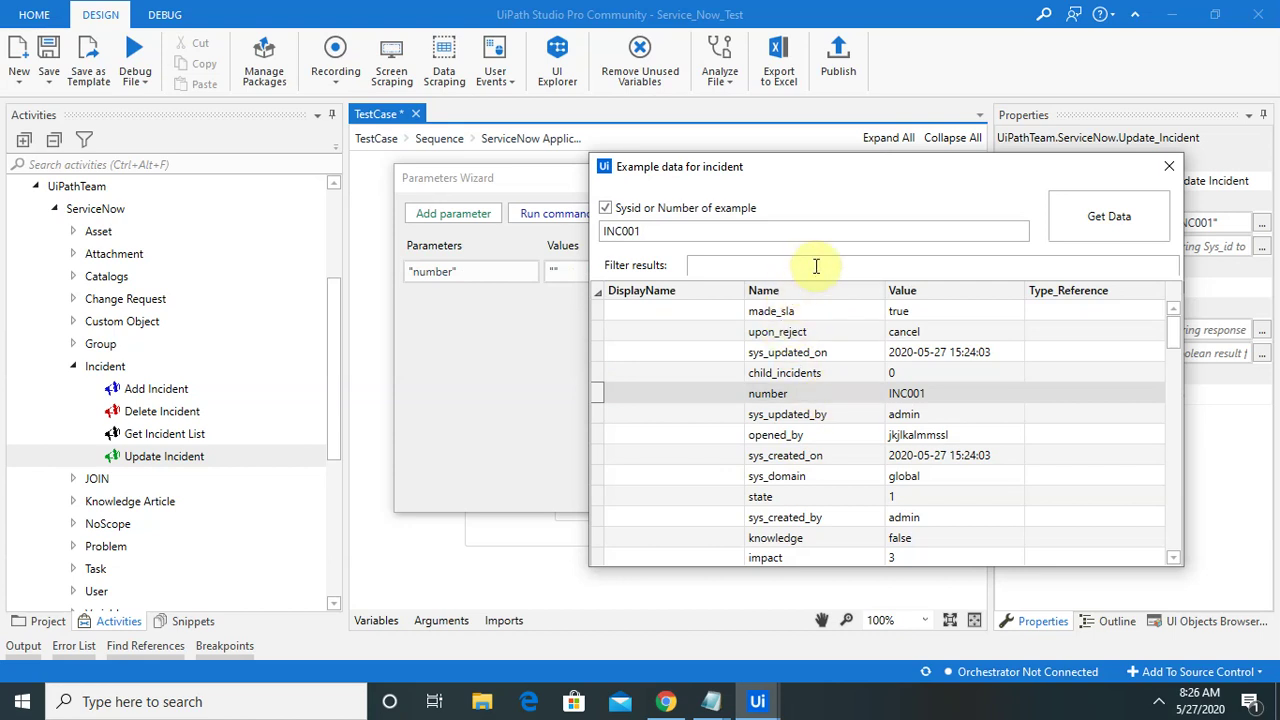
{"action": "type", "text": "des"}
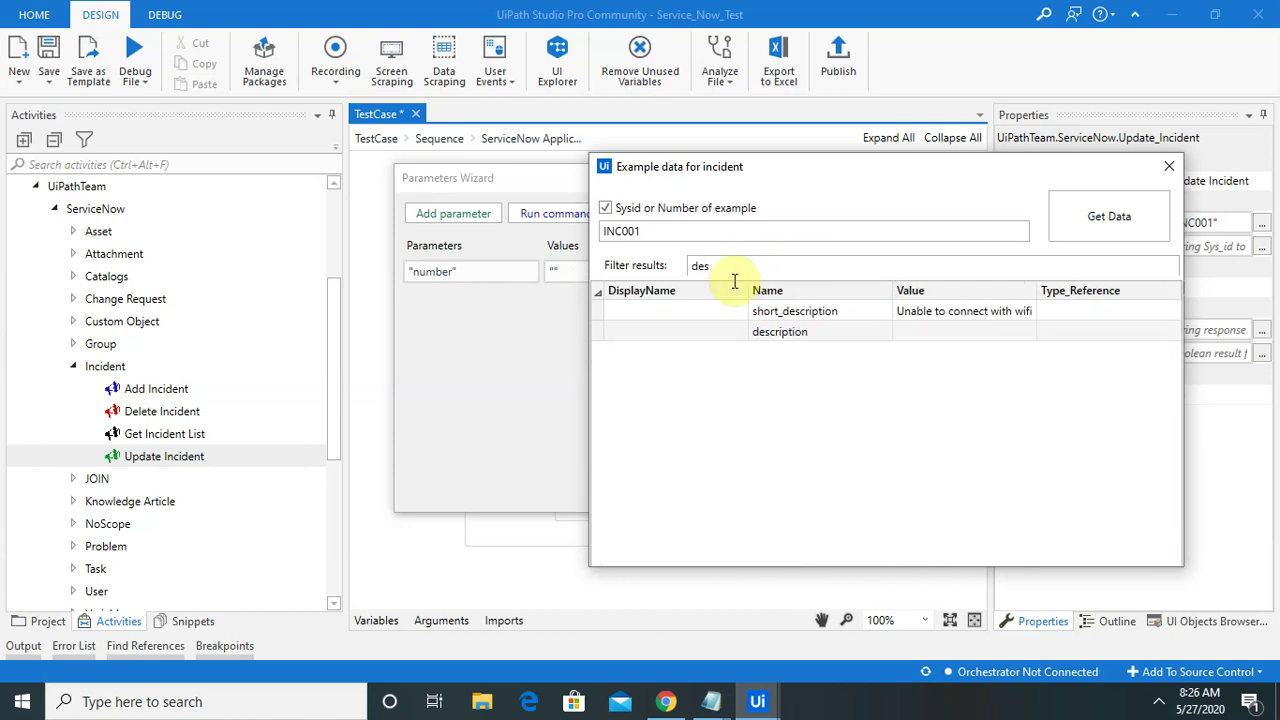
{"action": "double_click", "coordinate": [785, 312]}
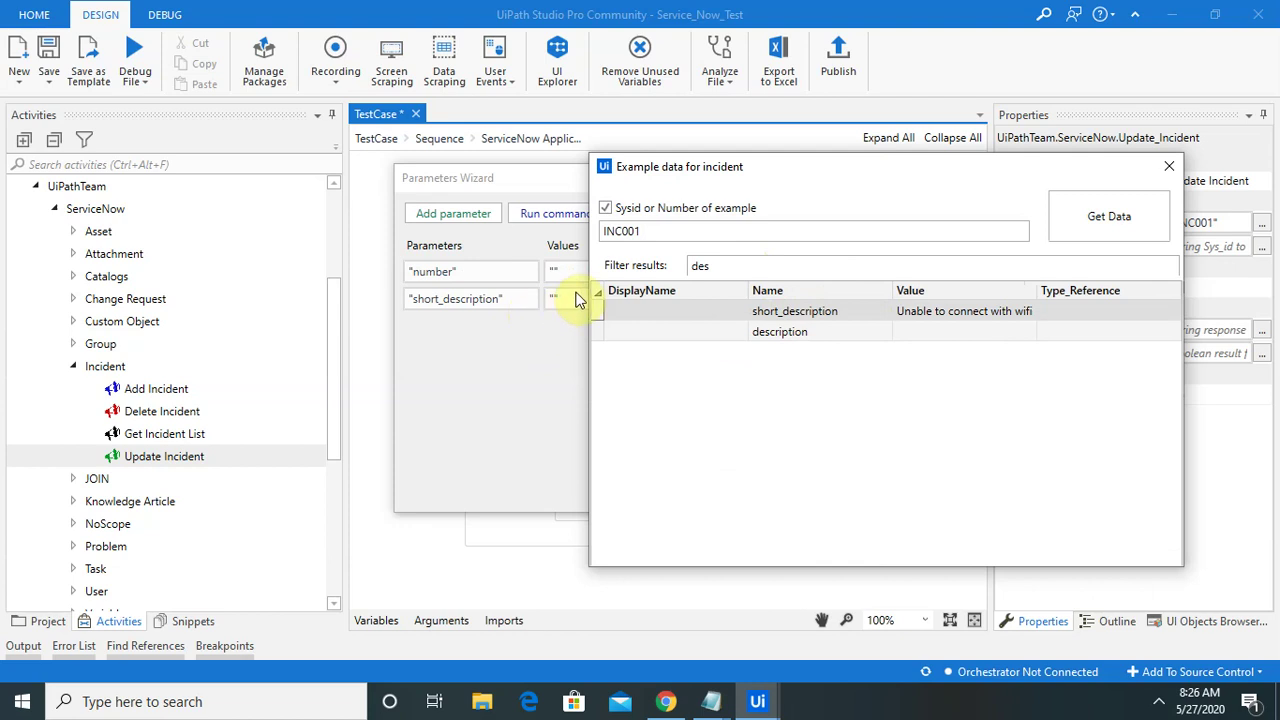
{"action": "left_click", "coordinate": [1168, 166]}
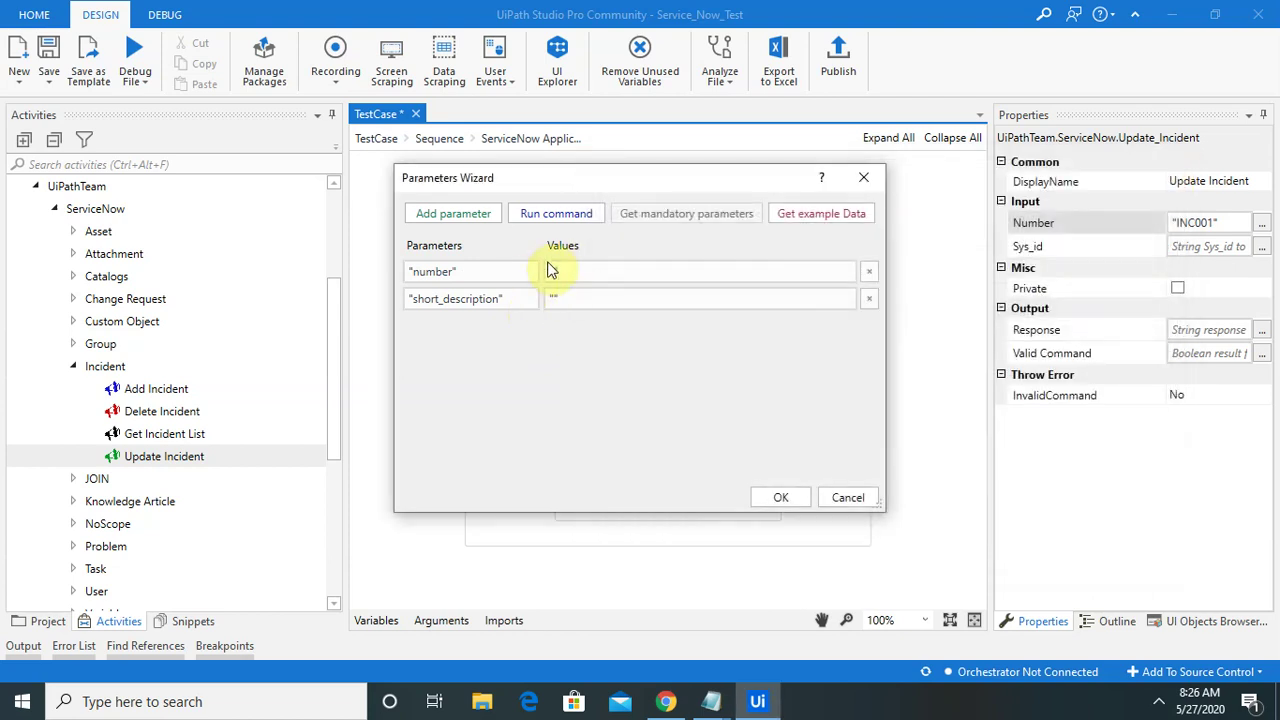
Set number to "INC001" and short_description to "This is edited unable to connect to wifi", then run the update command and dismiss its result.
{"action": "left_click", "coordinate": [553, 271]}
{"action": "left_click", "coordinate": [553, 298]}
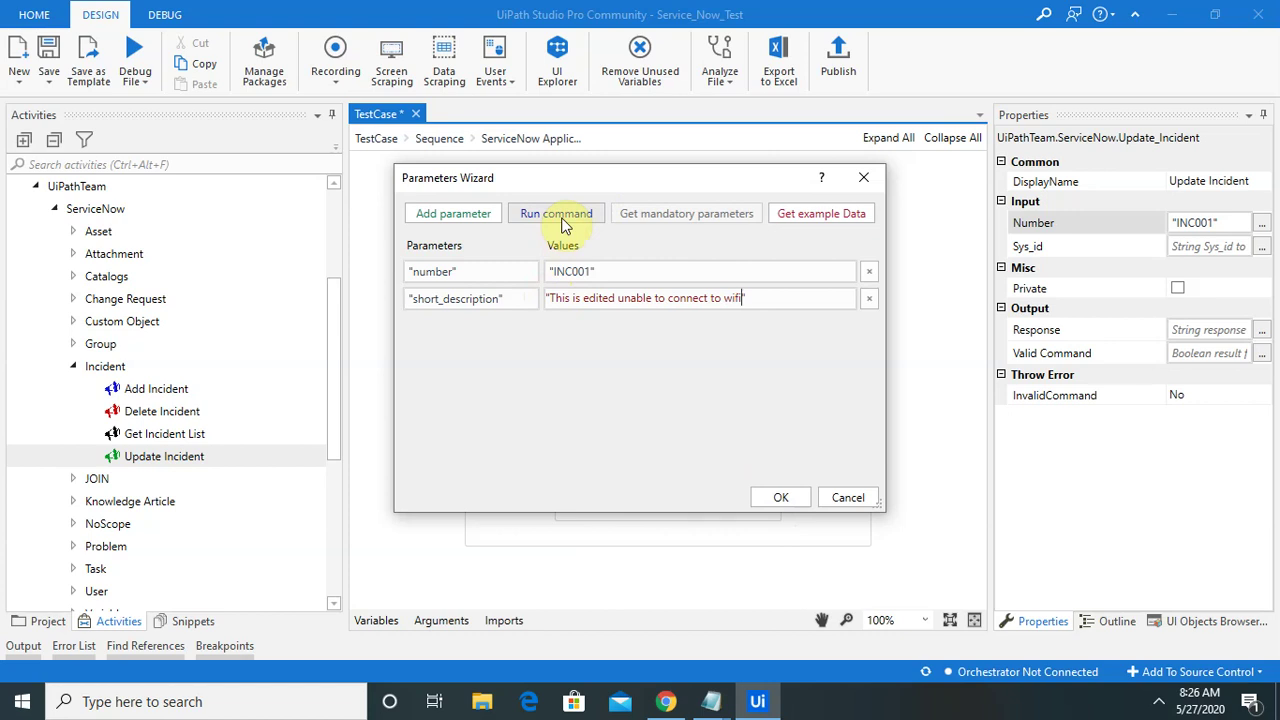
{"action": "left_click", "coordinate": [557, 217]}
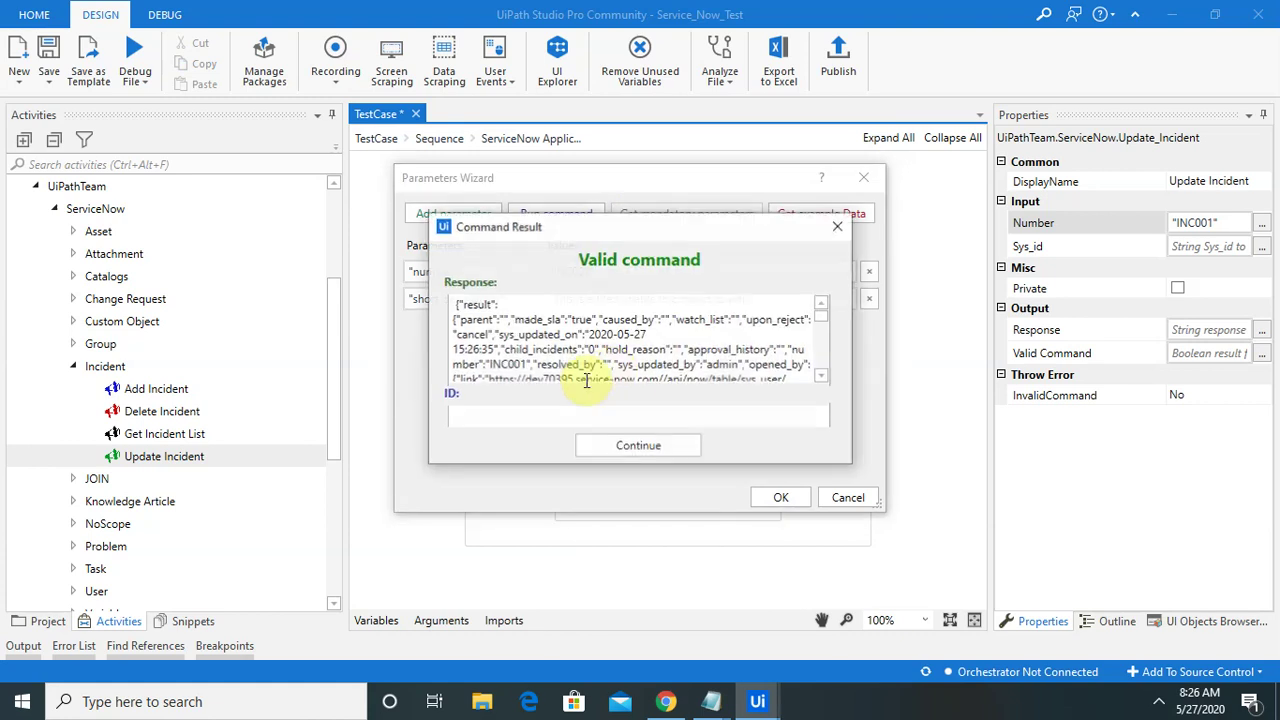
{"action": "left_click", "coordinate": [621, 450]}
Reload the ServiceNow incident list in Chrome, check the short description of INC001, and return to UiPath Studio.
{"action": "left_click", "coordinate": [665, 701]}
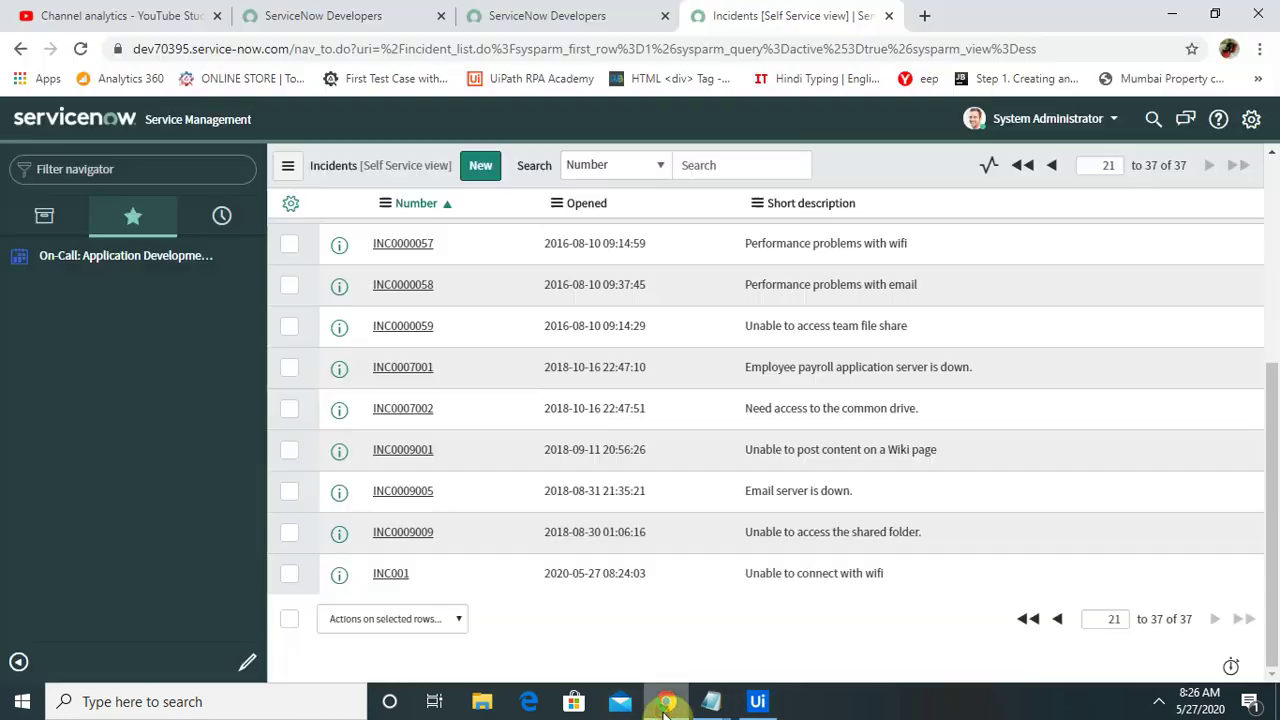
{"action": "left_click", "coordinate": [80, 48]}
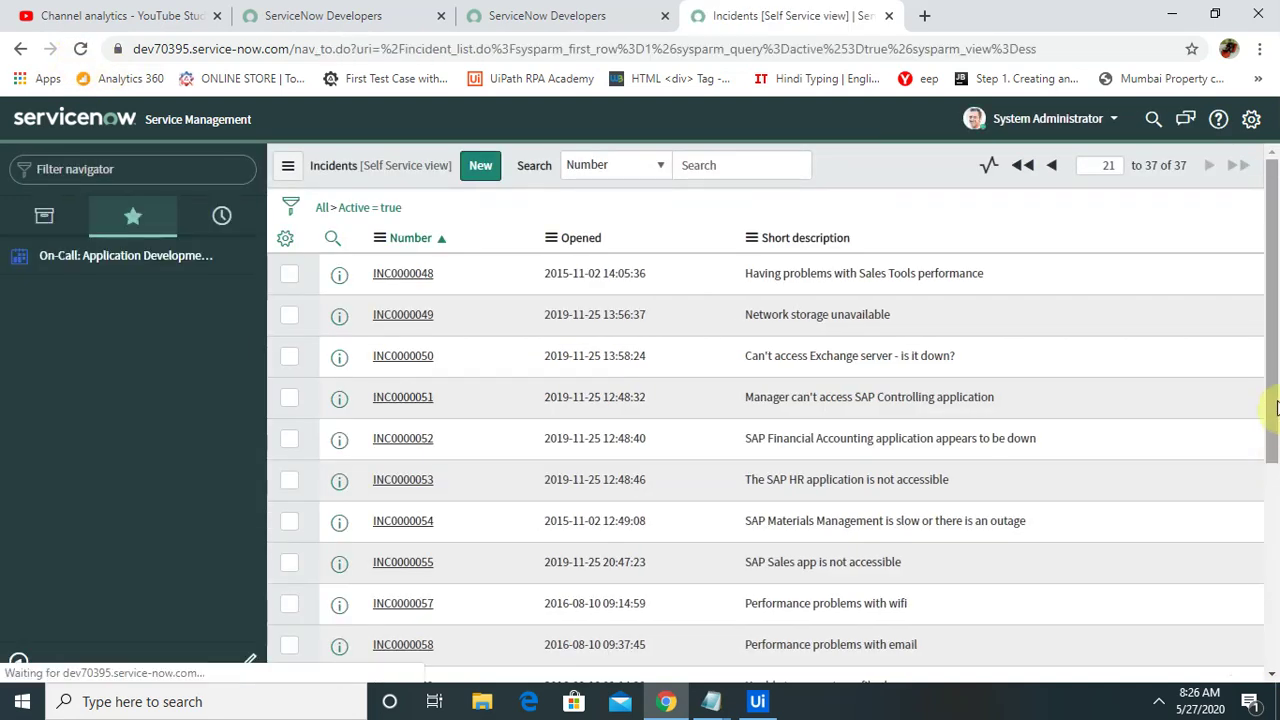
{"action": "left_click_drag", "start_coordinate": [1271, 397], "coordinate": [1272, 678]}
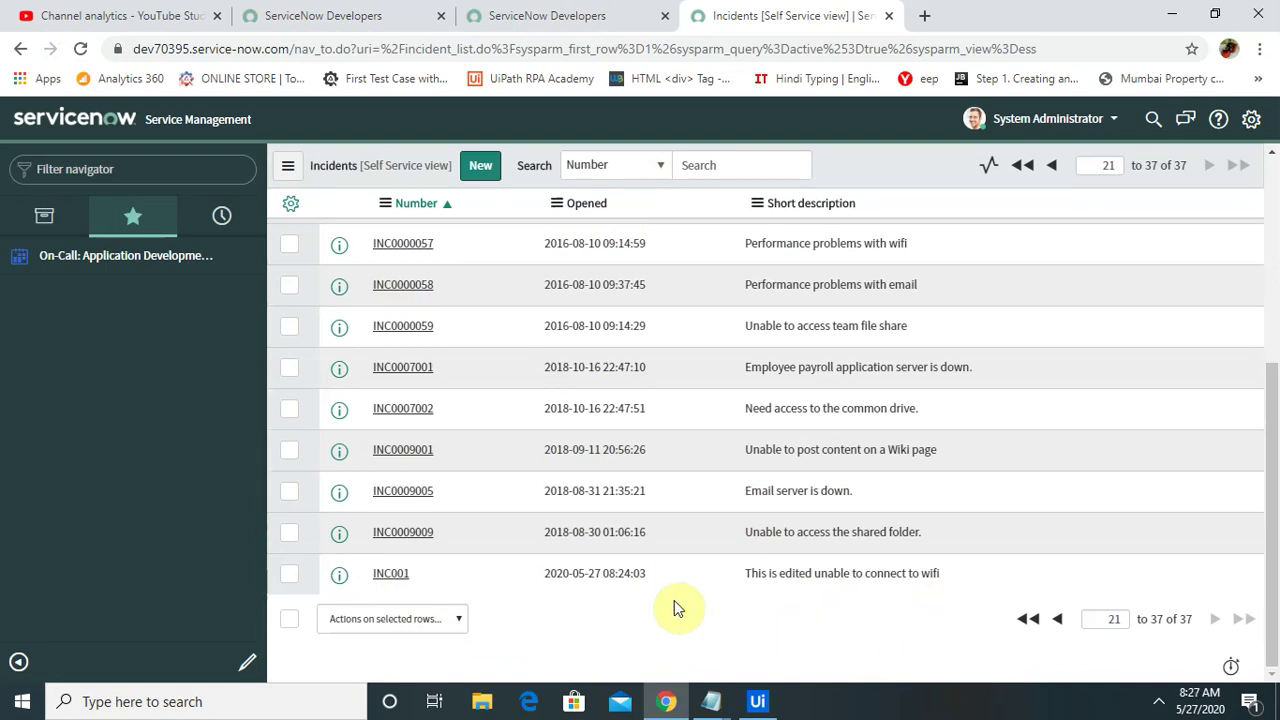
{"action": "left_click", "coordinate": [765, 712]}
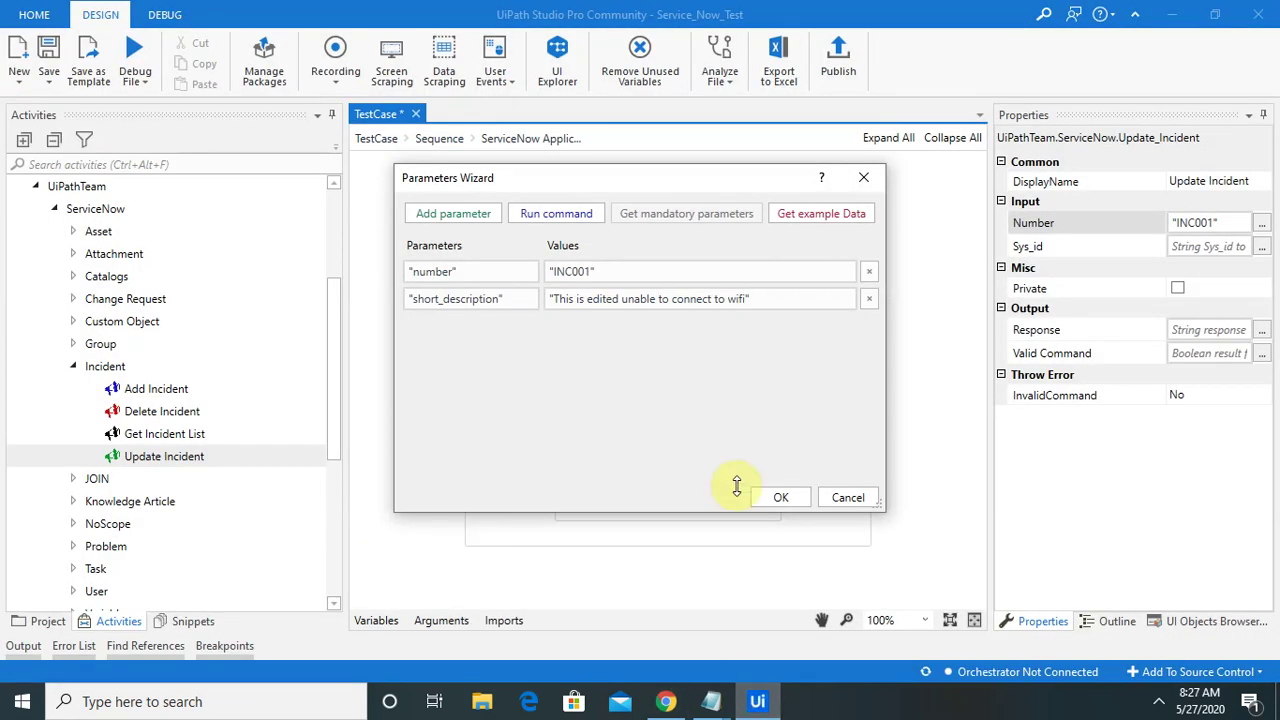
Accept the Update Incident parameters and add a Get Incident List activity below Update Incident.
{"action": "left_click", "coordinate": [778, 497]}
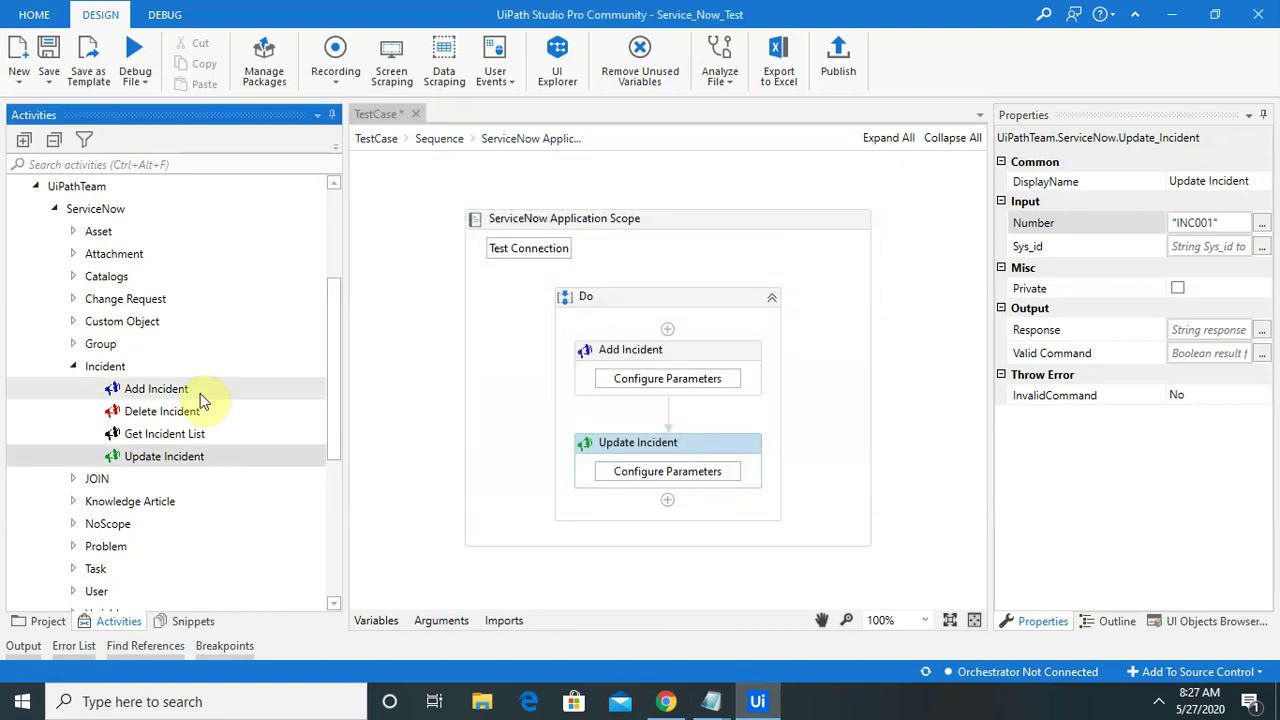
{"action": "left_click", "coordinate": [150, 435]}
{"action": "left_click_drag", "start_coordinate": [150, 435], "coordinate": [687, 503]}
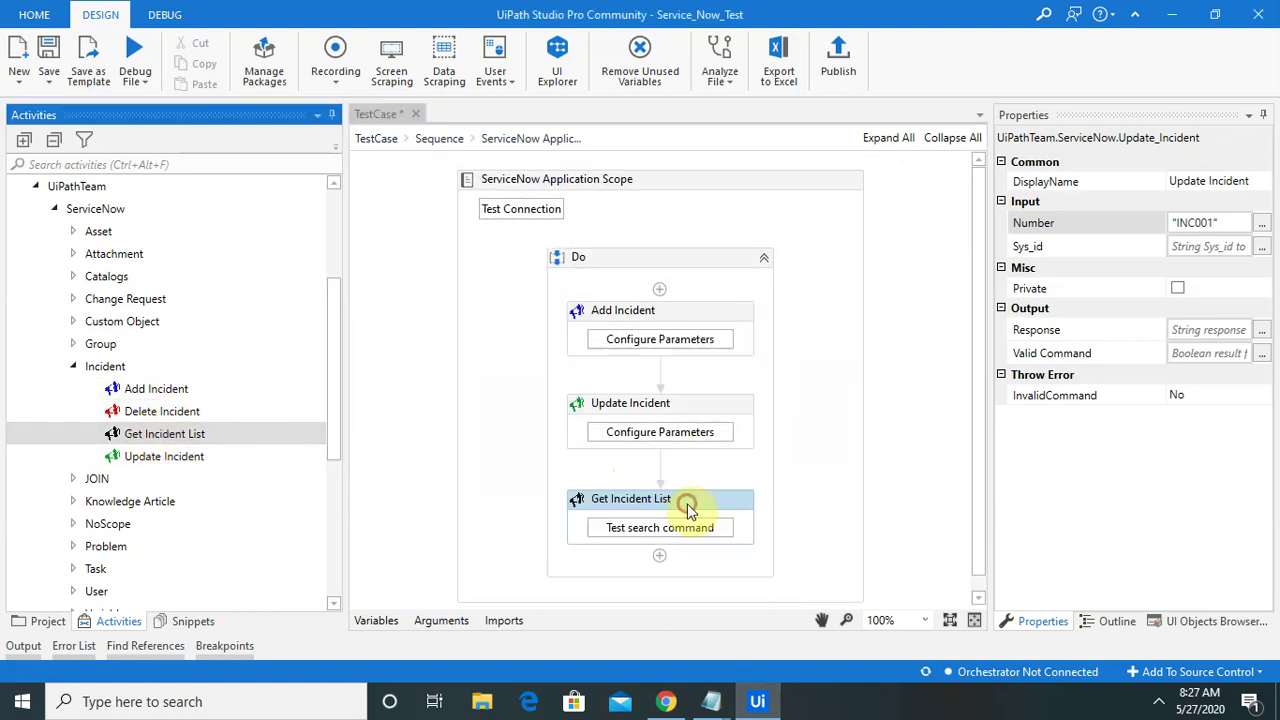
Open the Get Incident List search command for testing and remove sys_id from its SELECT fields.
{"action": "left_click", "coordinate": [641, 530]}
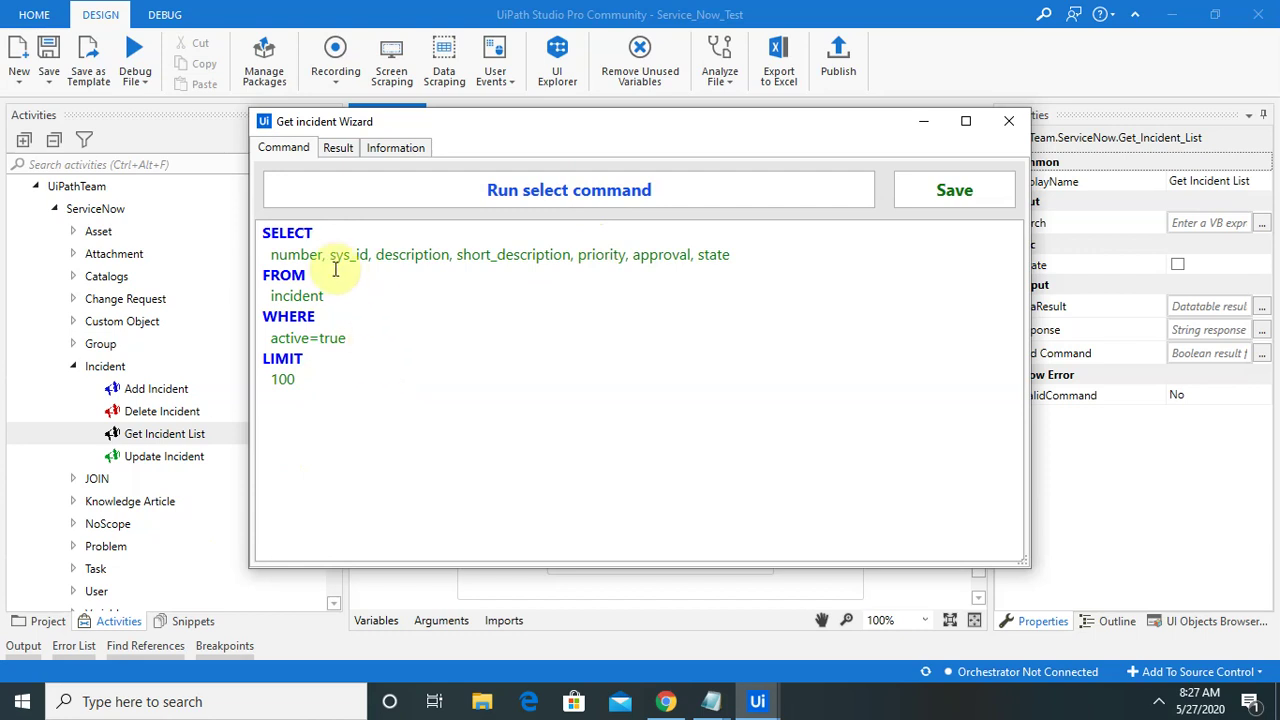
{"action": "key", "text": "Delete"}
{"action": "key", "text": "Delete"}
{"action": "key", "text": "Delete"}
{"action": "key", "text": "Delete"}
{"action": "key", "text": "Delete"}
{"action": "key", "text": "Delete"}
{"action": "key", "text": "Delete"}
{"action": "key", "text": "Delete"}
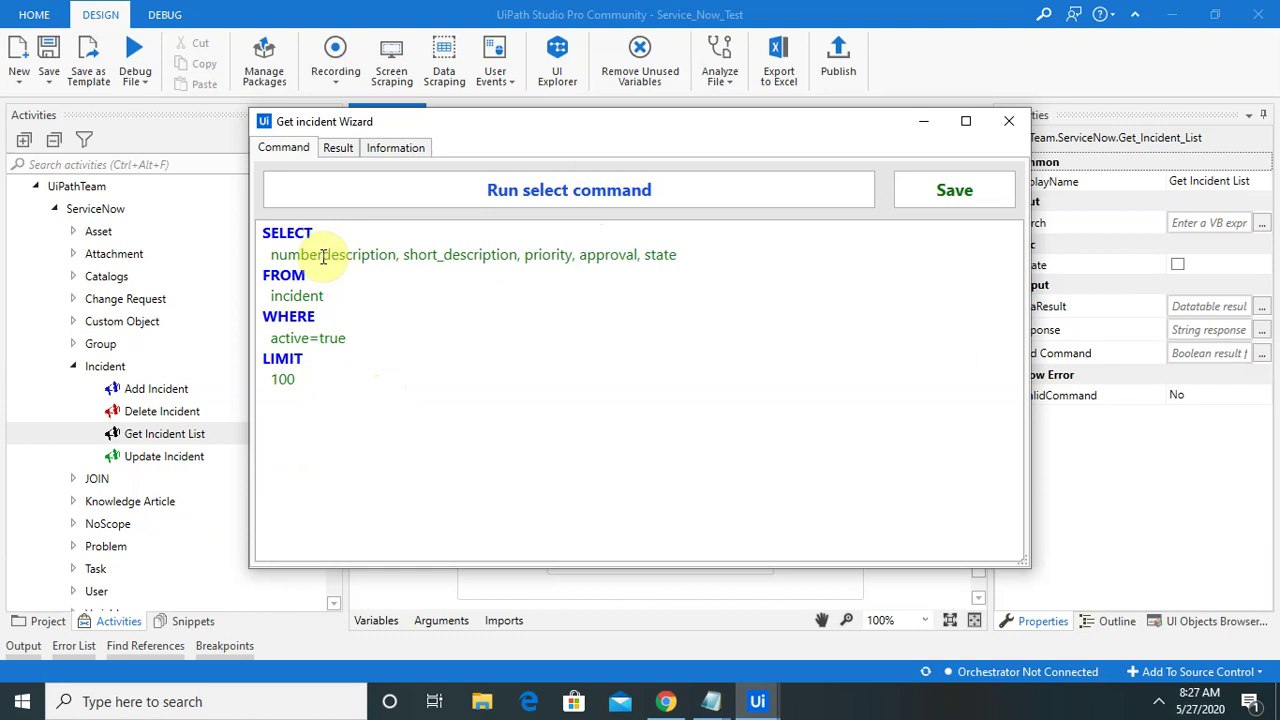
{"action": "type", "text": ","}
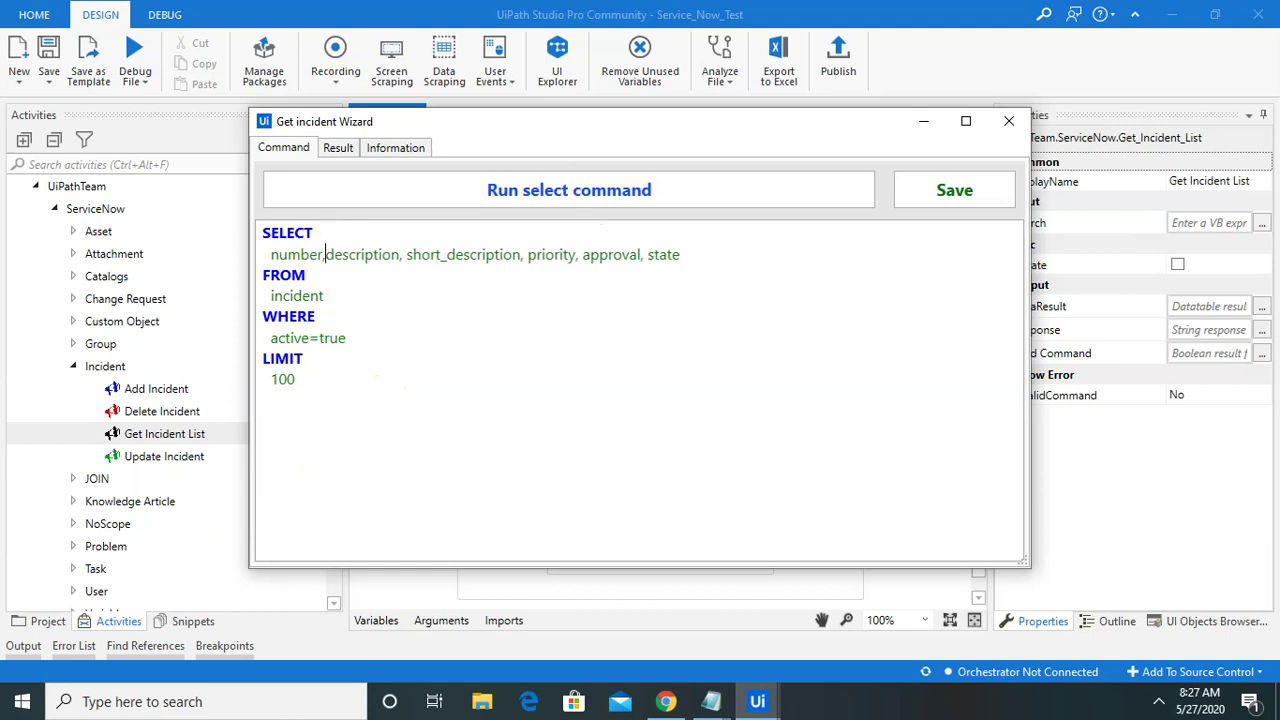
Remove the description field from the SELECT list, keeping short_description, and set the query limit to 50.
{"action": "left_click", "coordinate": [408, 254]}
{"action": "key", "text": "BackSpace"}
{"action": "key", "text": "BackSpace"}
{"action": "key", "text": "BackSpace"}
{"action": "key", "text": "BackSpace"}
{"action": "key", "text": "BackSpace"}
{"action": "key", "text": "BackSpace"}
{"action": "key", "text": "BackSpace"}
{"action": "key", "text": "BackSpace"}
{"action": "key", "text": "BackSpace"}
{"action": "key", "text": "BackSpace"}
{"action": "key", "text": "BackSpace"}
{"action": "key", "text": "BackSpace"}
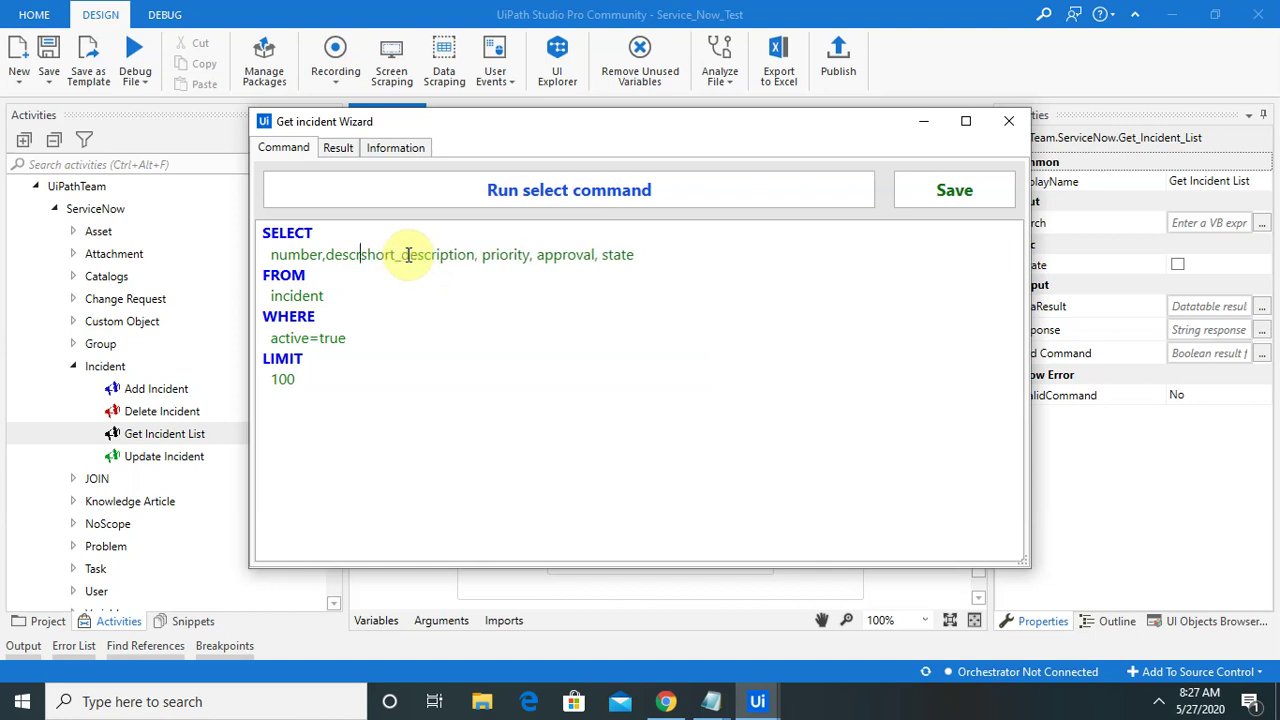
{"action": "key", "text": "Delete"}
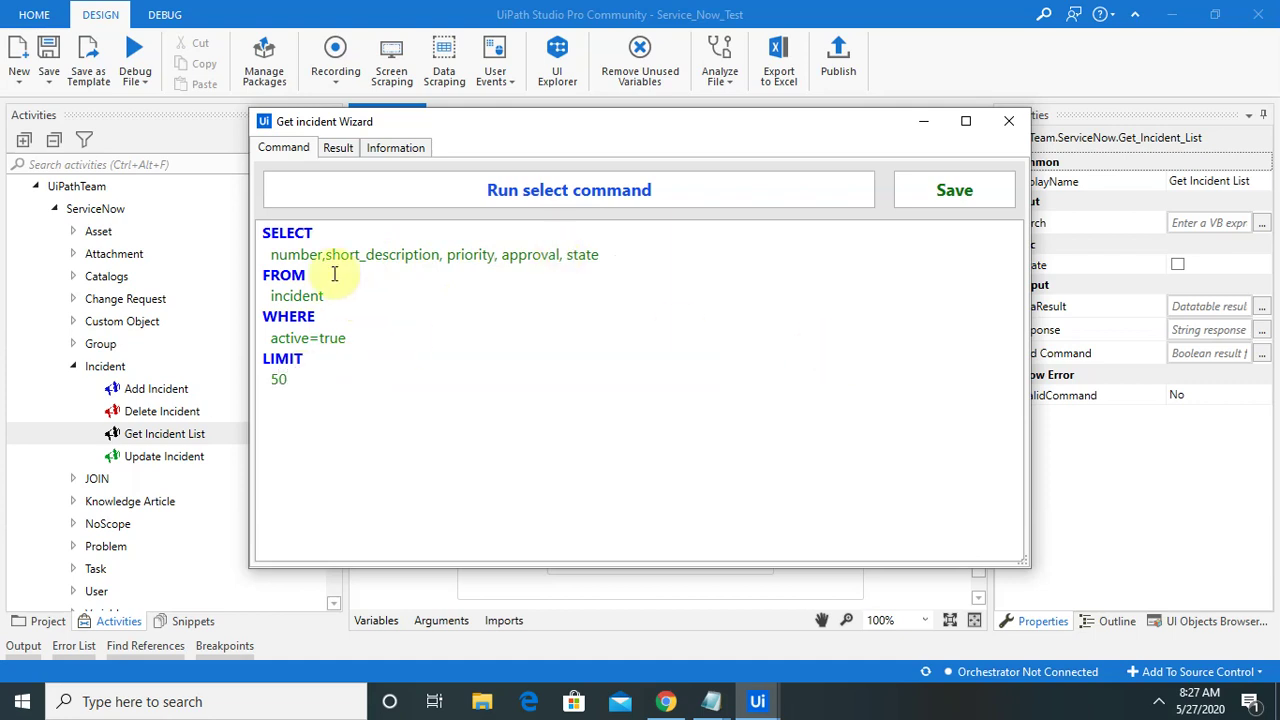
Run the select command, review the returned incident rows, and save the query to the Get Incident List activity.
{"action": "left_click", "coordinate": [620, 198]}
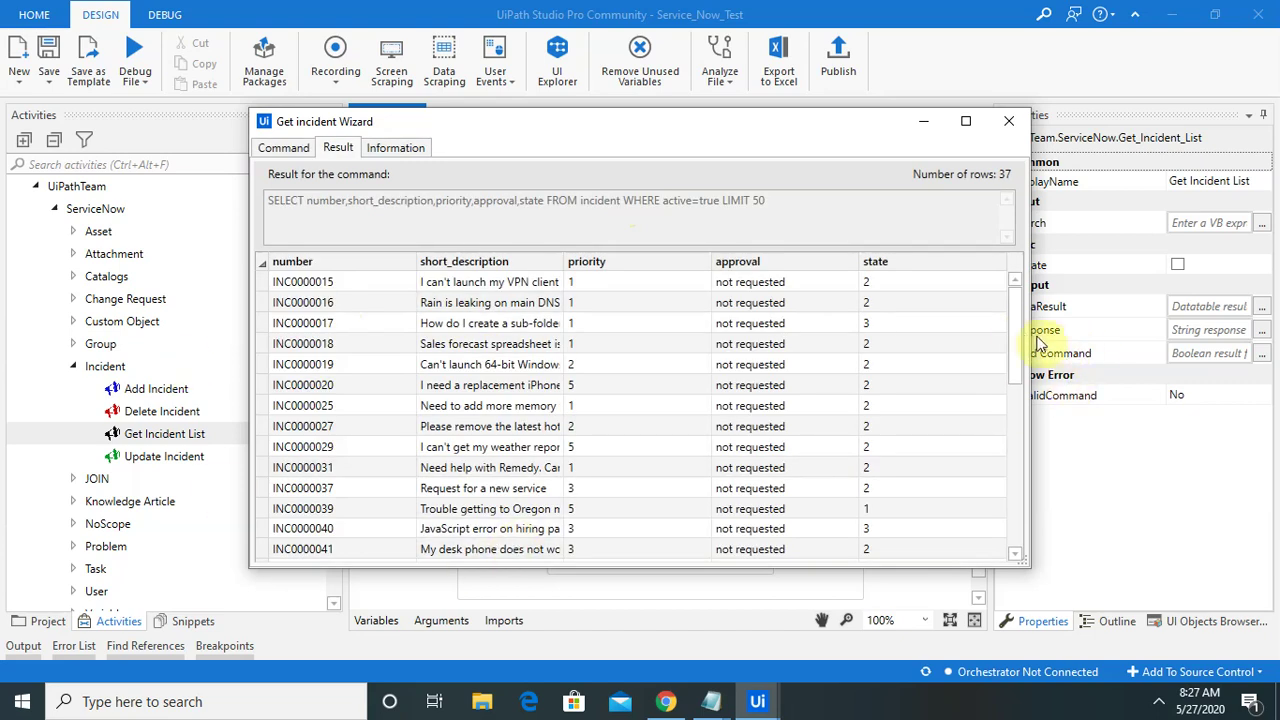
{"action": "left_click_drag", "start_coordinate": [1018, 335], "coordinate": [1033, 265]}
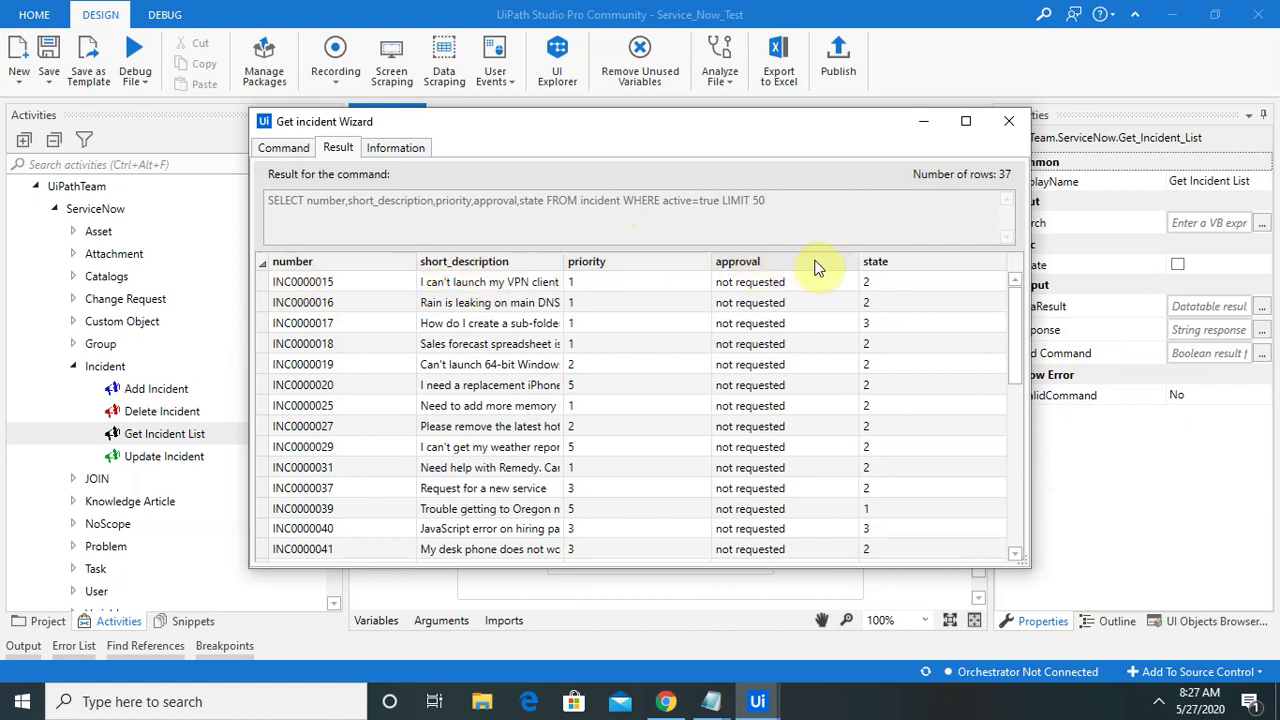
{"action": "mouse_move", "coordinate": [1012, 314]}
{"action": "left_mouse_down"}
{"action": "mouse_move", "coordinate": [1018, 538]}
{"action": "mouse_move", "coordinate": [1008, 294]}
{"action": "left_mouse_up"}
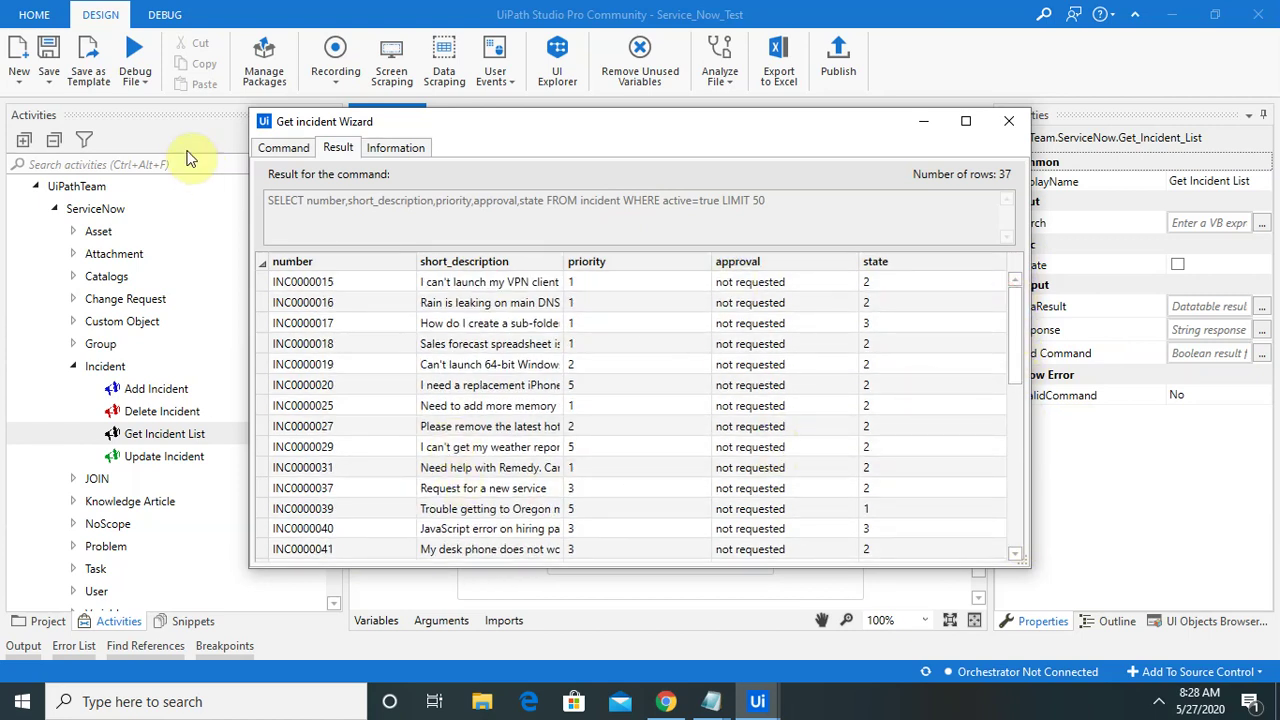
{"action": "left_click", "coordinate": [280, 148]}
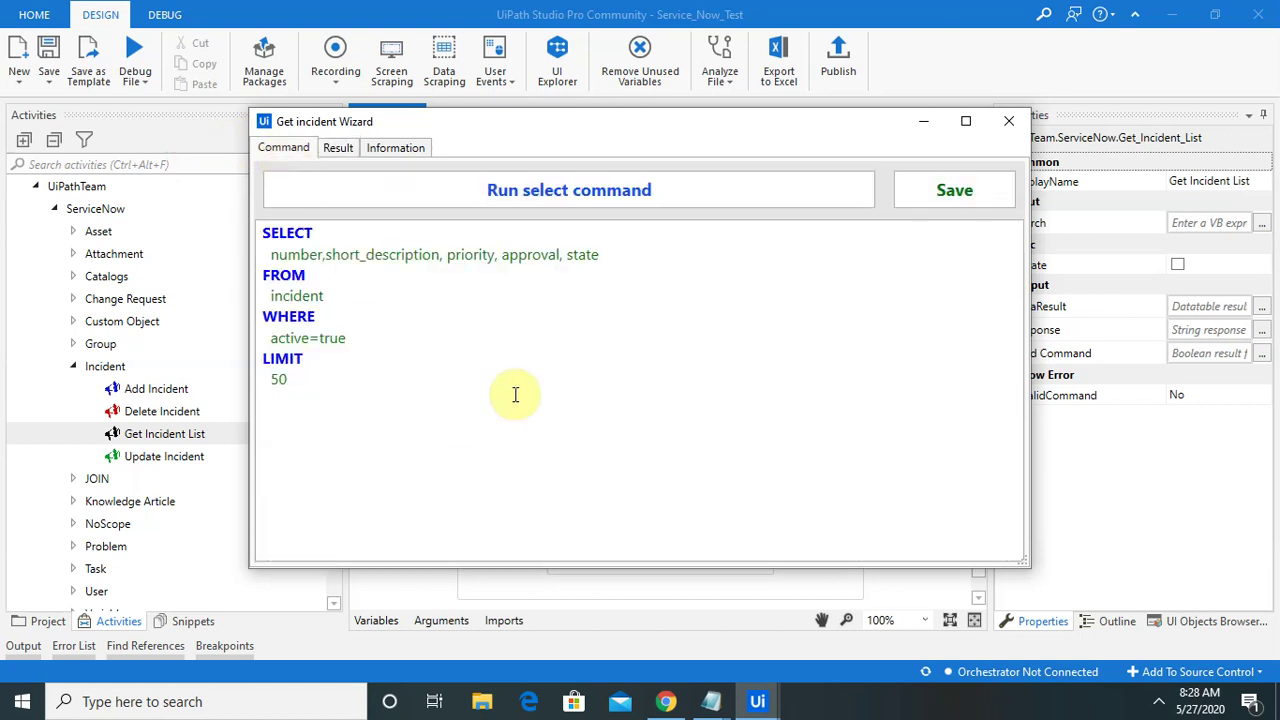
{"action": "left_click", "coordinate": [982, 191]}
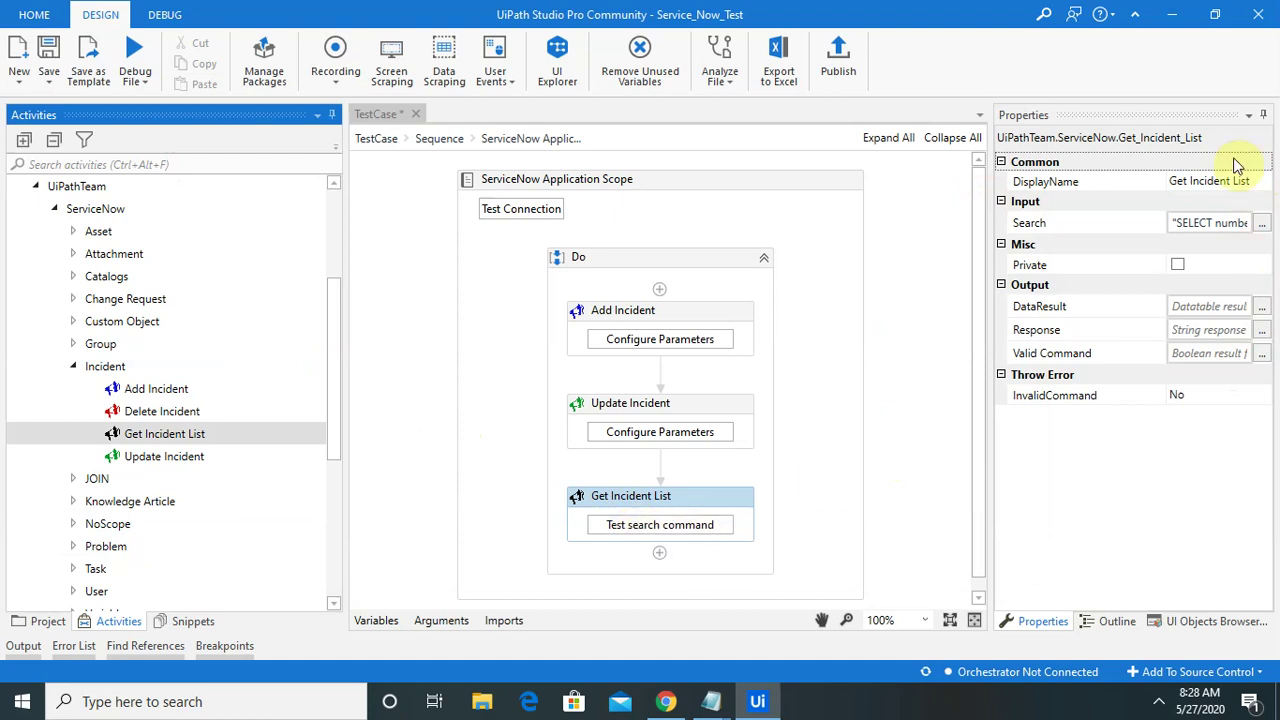
Examine the full Search expression of the Get Incident List activity, including its WHERE and LIMIT clauses, and leave it unedited.
{"action": "left_click", "coordinate": [1262, 224]}
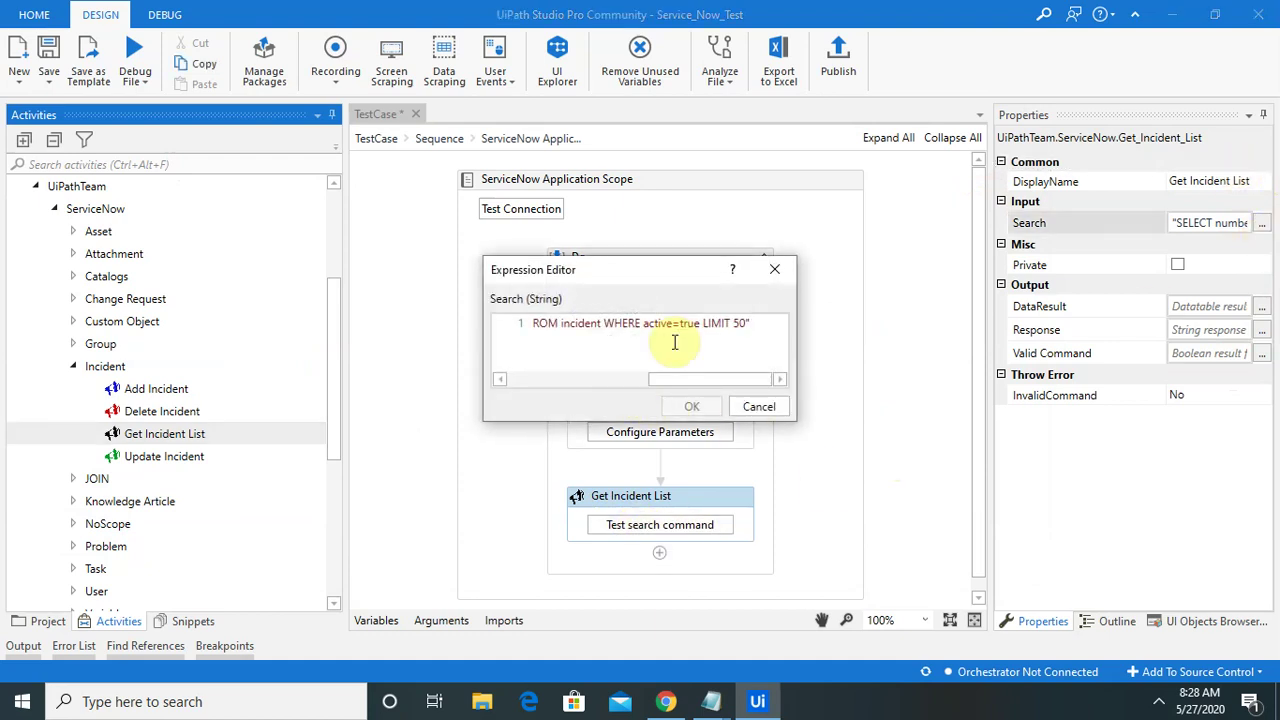
{"action": "left_click_drag", "start_coordinate": [659, 378], "coordinate": [437, 407]}
{"action": "left_click_drag", "start_coordinate": [520, 380], "coordinate": [700, 380]}
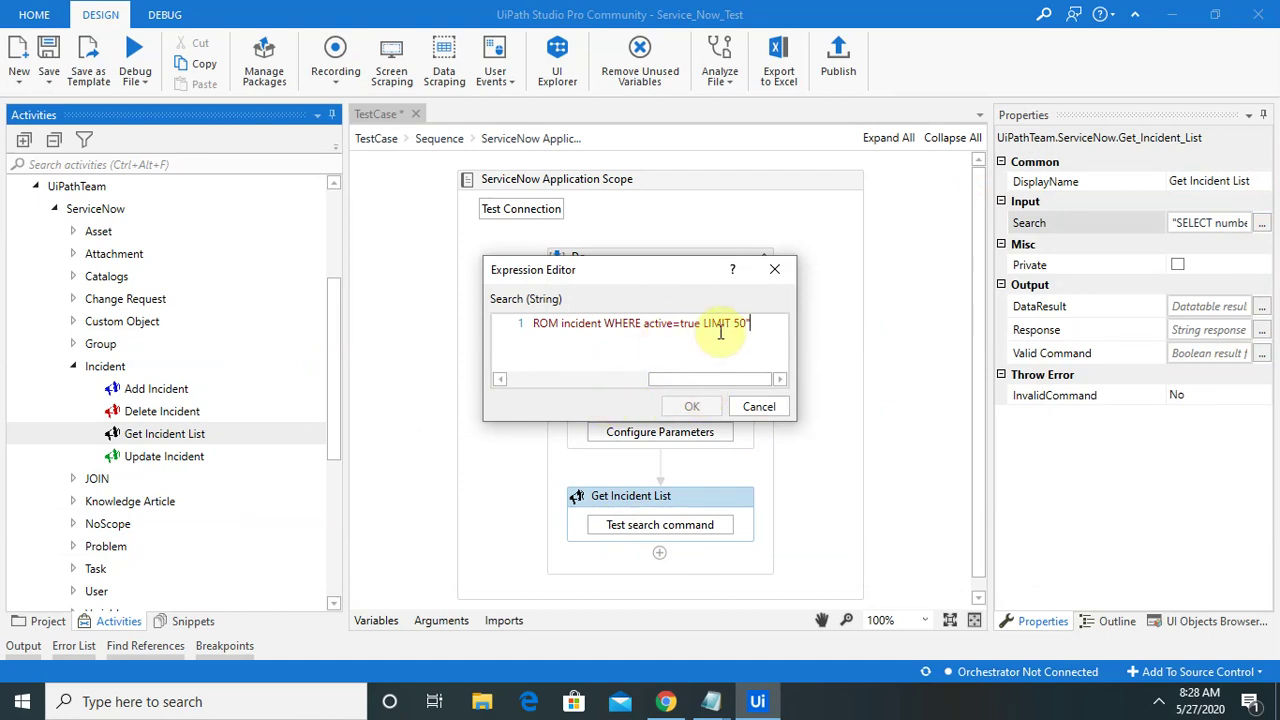
{"action": "left_click", "coordinate": [758, 408]}
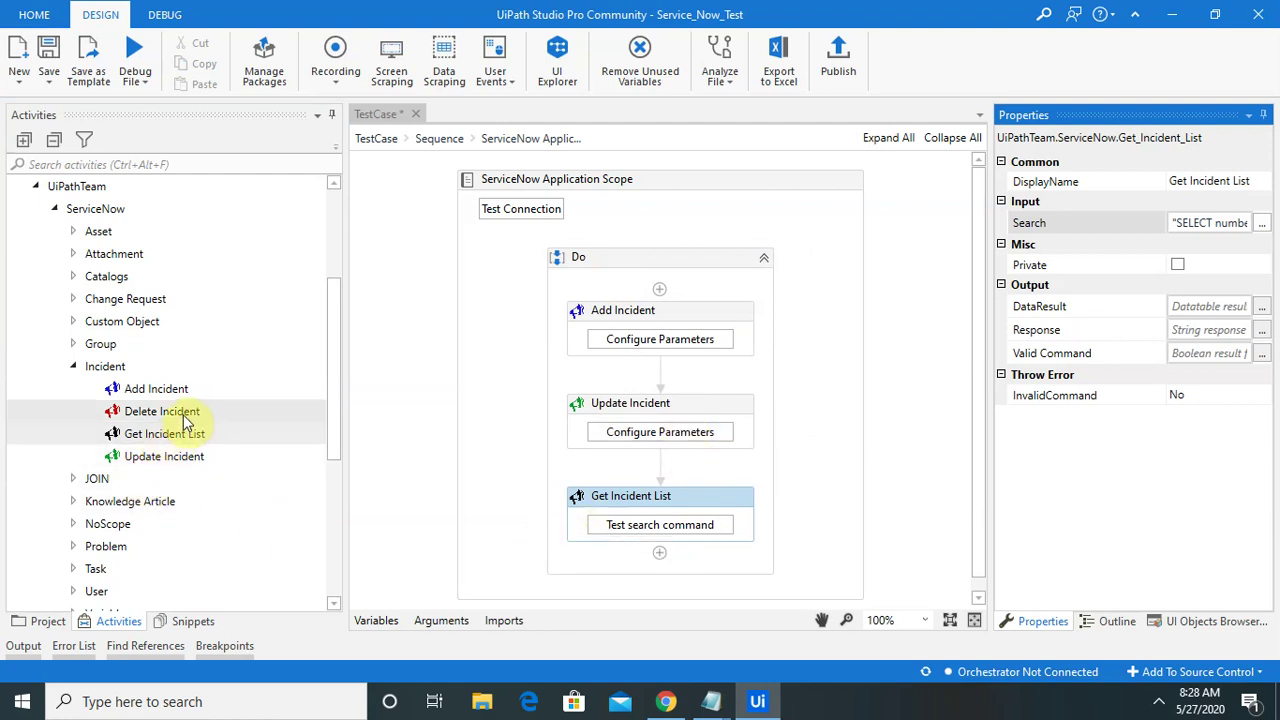
Add a Delete Incident activity below Get Incident List with Number set to "INC001", and save all files.
{"action": "left_click_drag", "start_coordinate": [183, 421], "coordinate": [698, 543]}
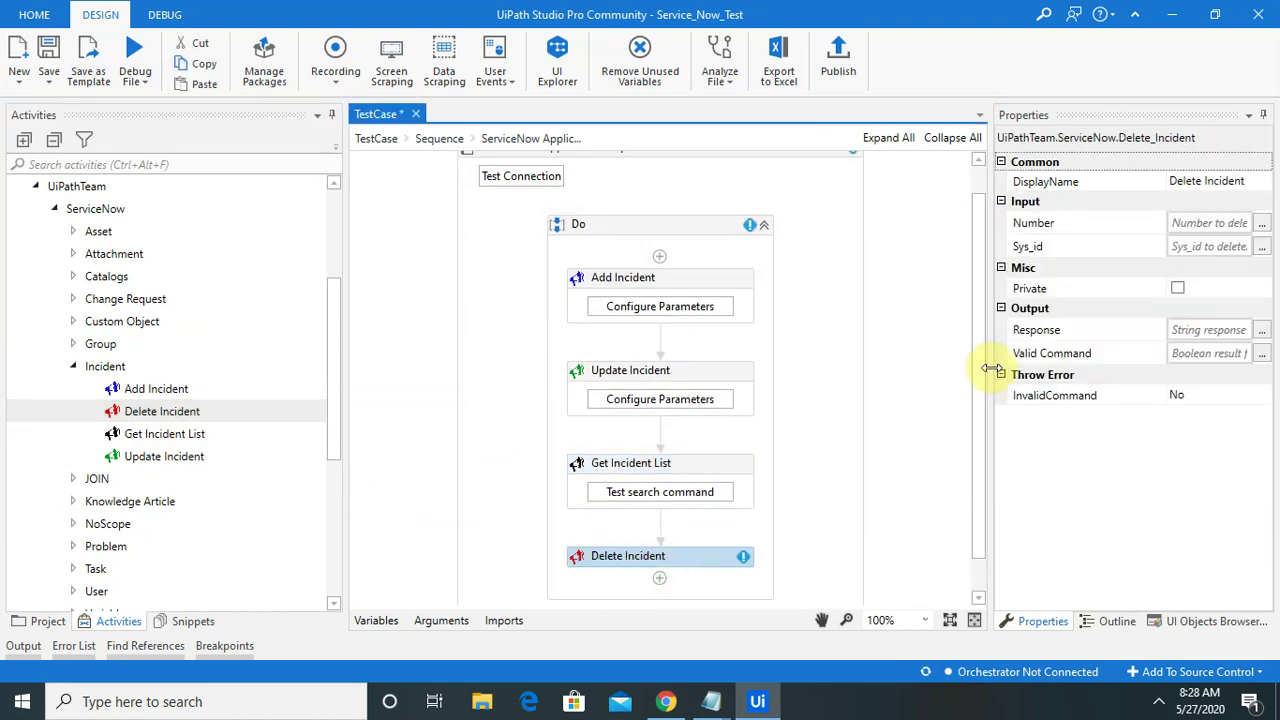
{"action": "left_click", "coordinate": [1209, 222]}
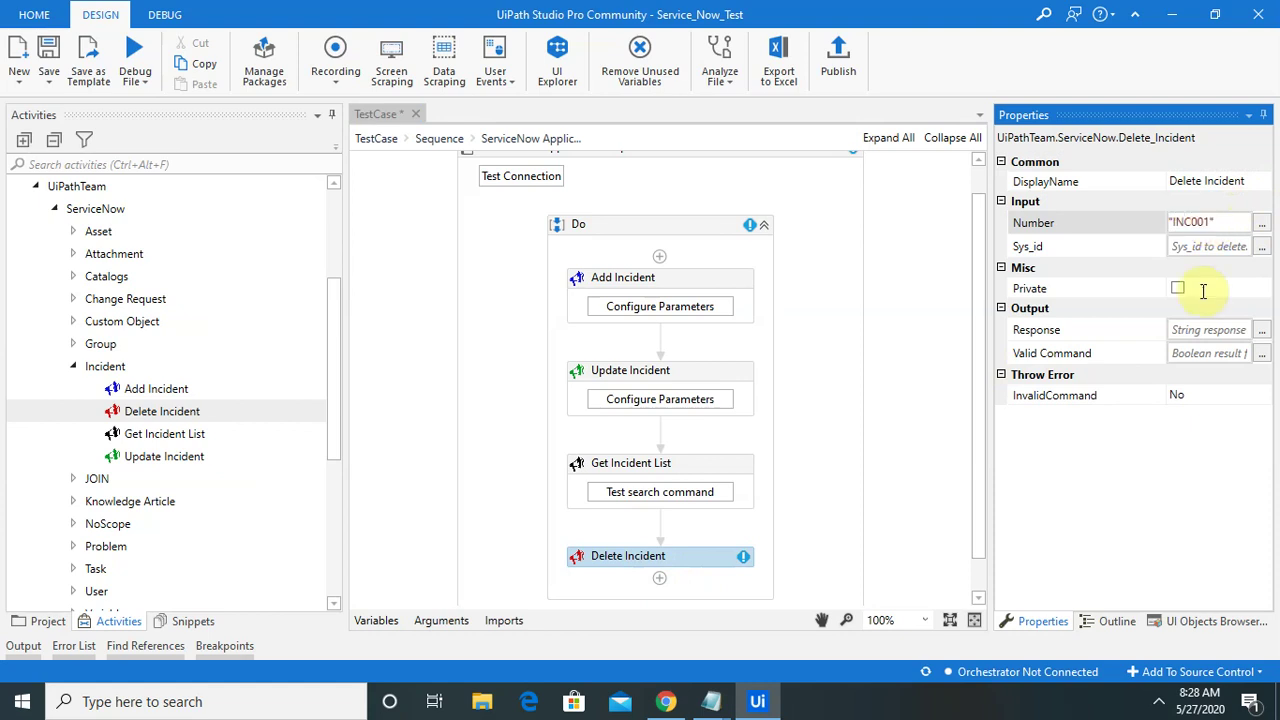
{"action": "left_click", "coordinate": [680, 525]}
{"action": "left_click", "coordinate": [45, 88]}
{"action": "left_click", "coordinate": [64, 129]}
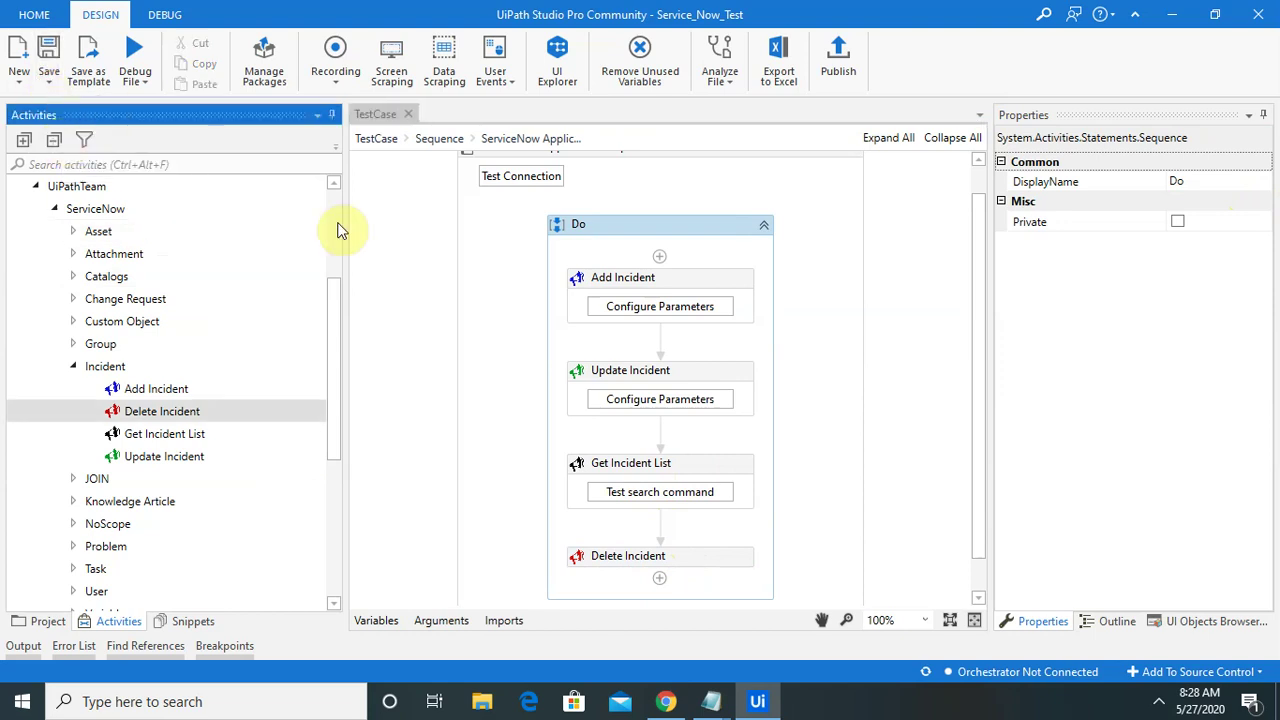
Delete the Update Incident, Get Incident List and Add Incident activities from the Do sequence, keeping Delete Incident, and save all files.
{"action": "left_click", "coordinate": [709, 369]}
{"action": "key", "text": "Delete"}
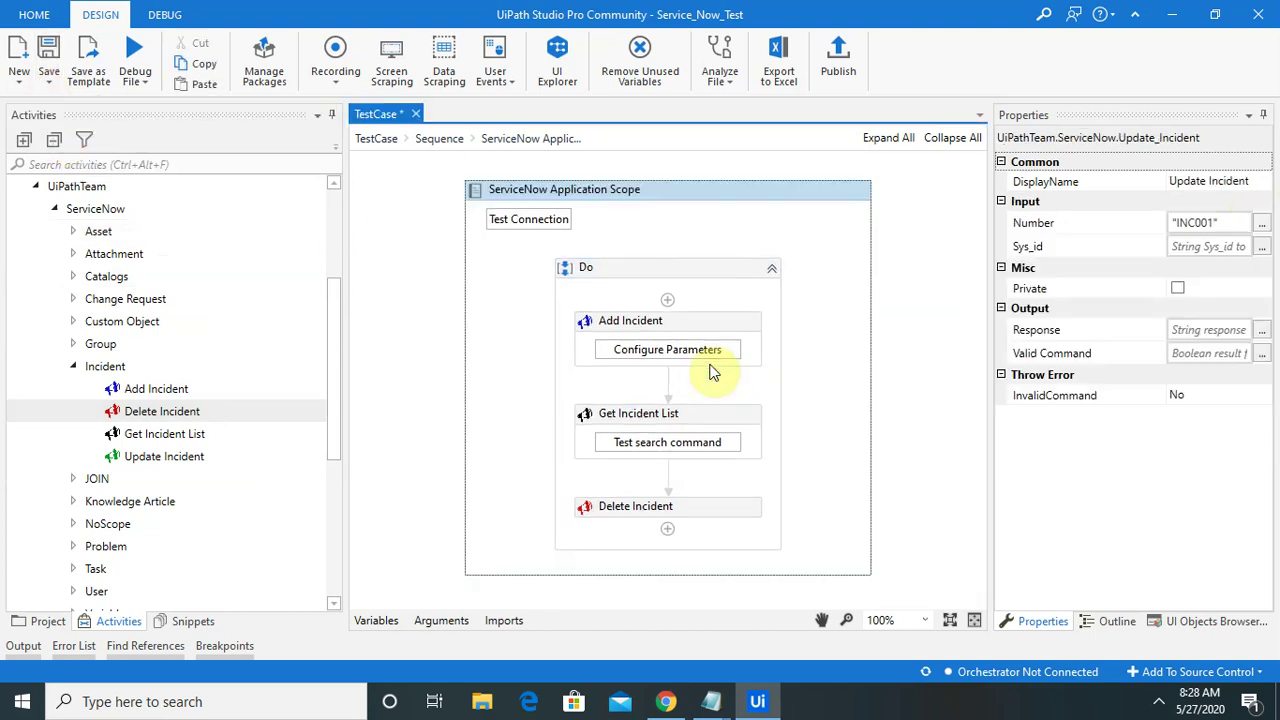
{"action": "left_click", "coordinate": [706, 410]}
{"action": "key", "text": "Delete"}
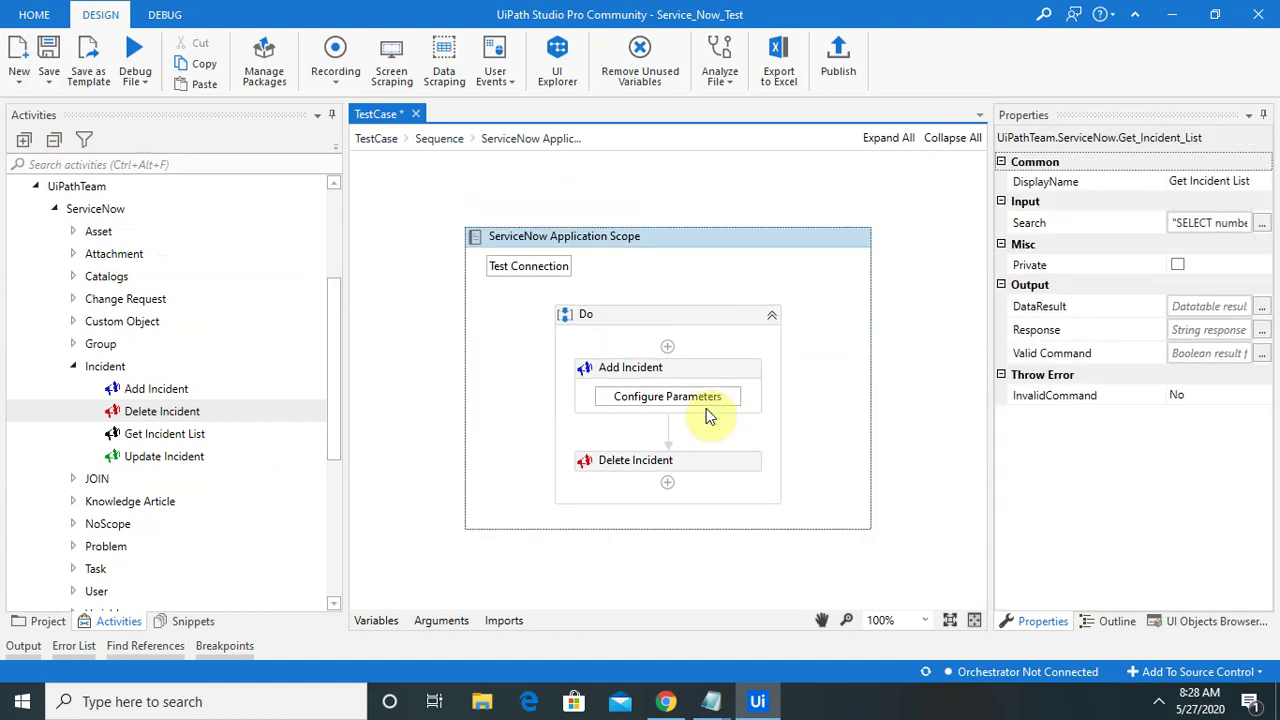
{"action": "left_click", "coordinate": [733, 370]}
{"action": "key", "text": "Delete"}
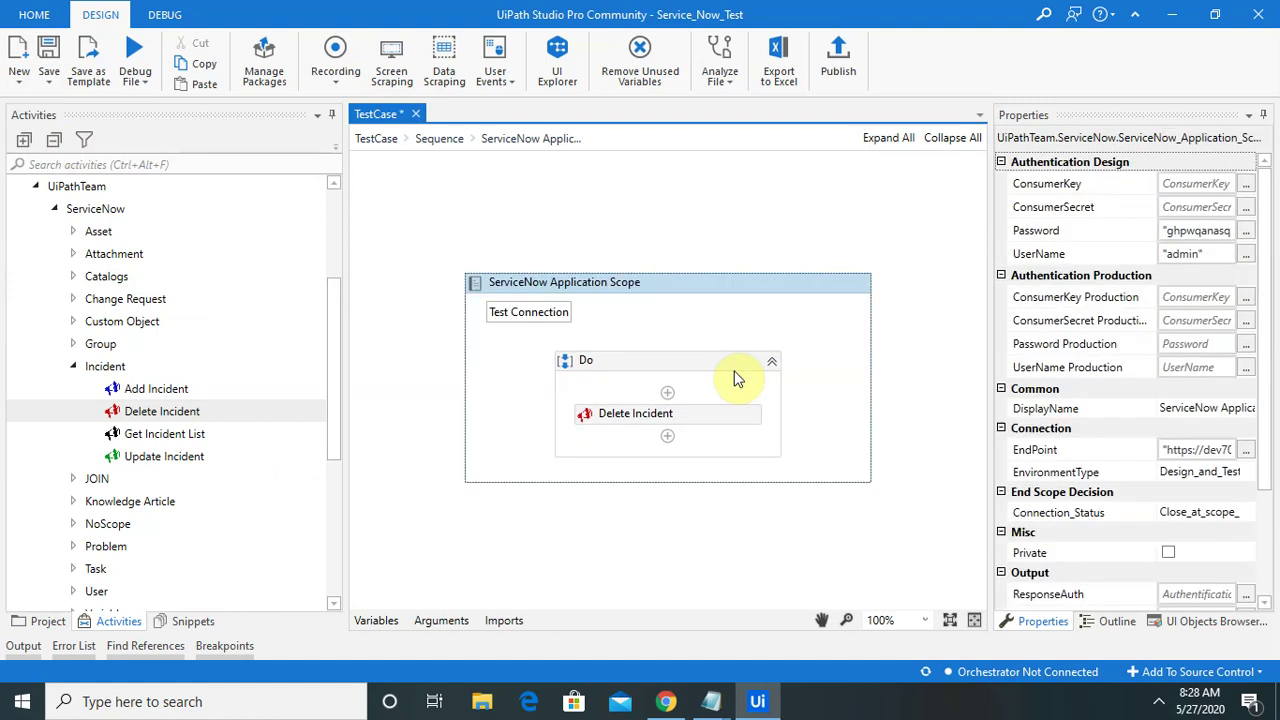
{"action": "left_click", "coordinate": [47, 80]}
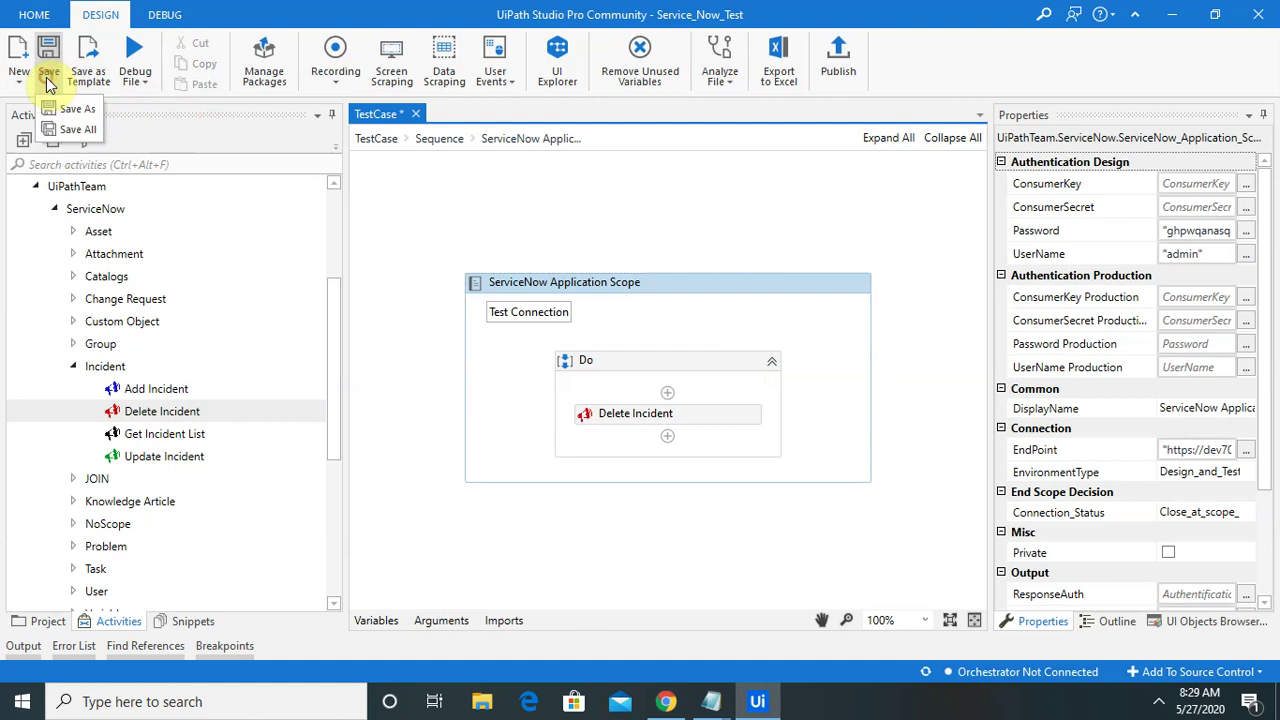
{"action": "left_click", "coordinate": [60, 128]}
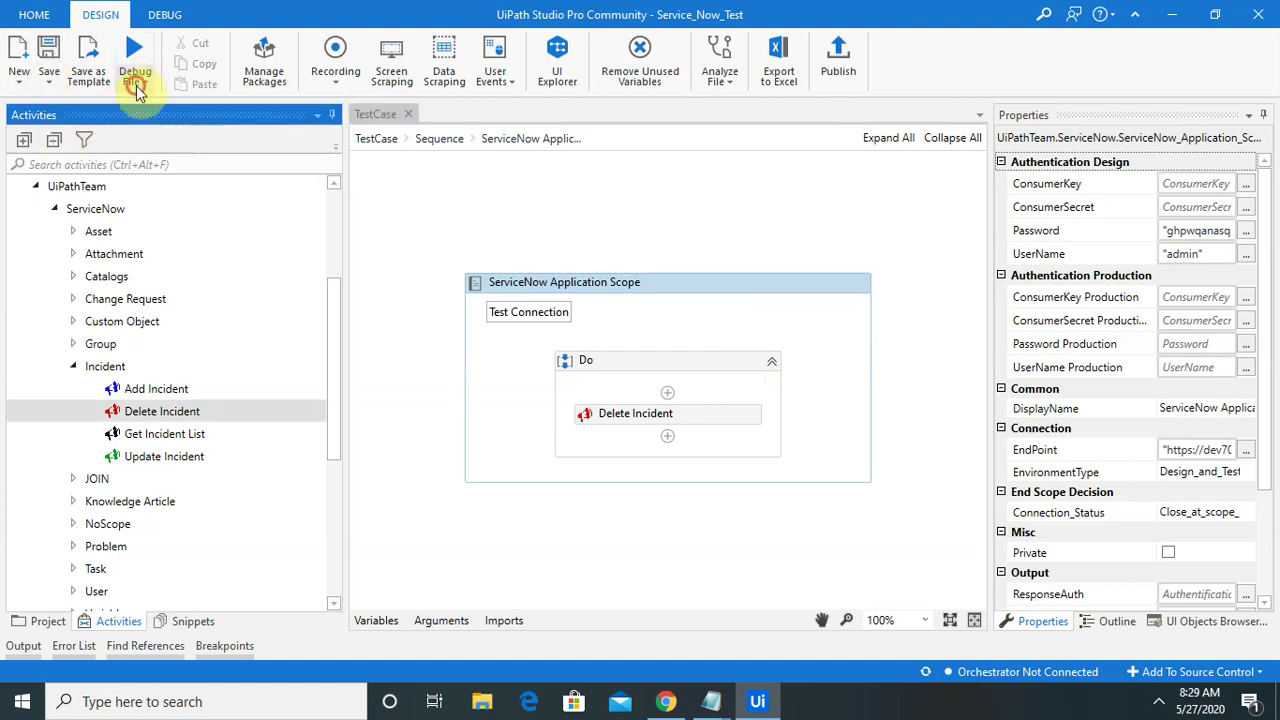
Execute the TestCase workflow containing only Delete Incident, and return to UiPath Studio from the ServiceNow page in Chrome.
{"action": "left_click", "coordinate": [136, 85]}
{"action": "left_click", "coordinate": [150, 107]}
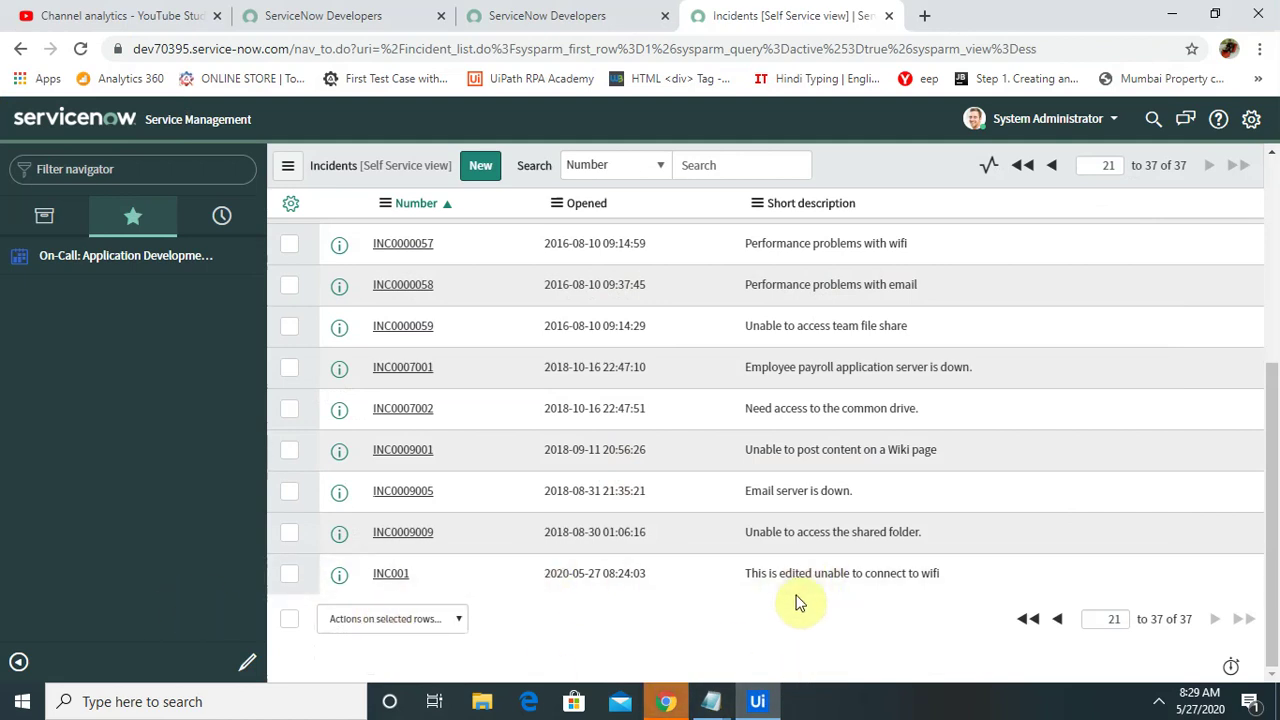
{"action": "left_click", "coordinate": [757, 701]}
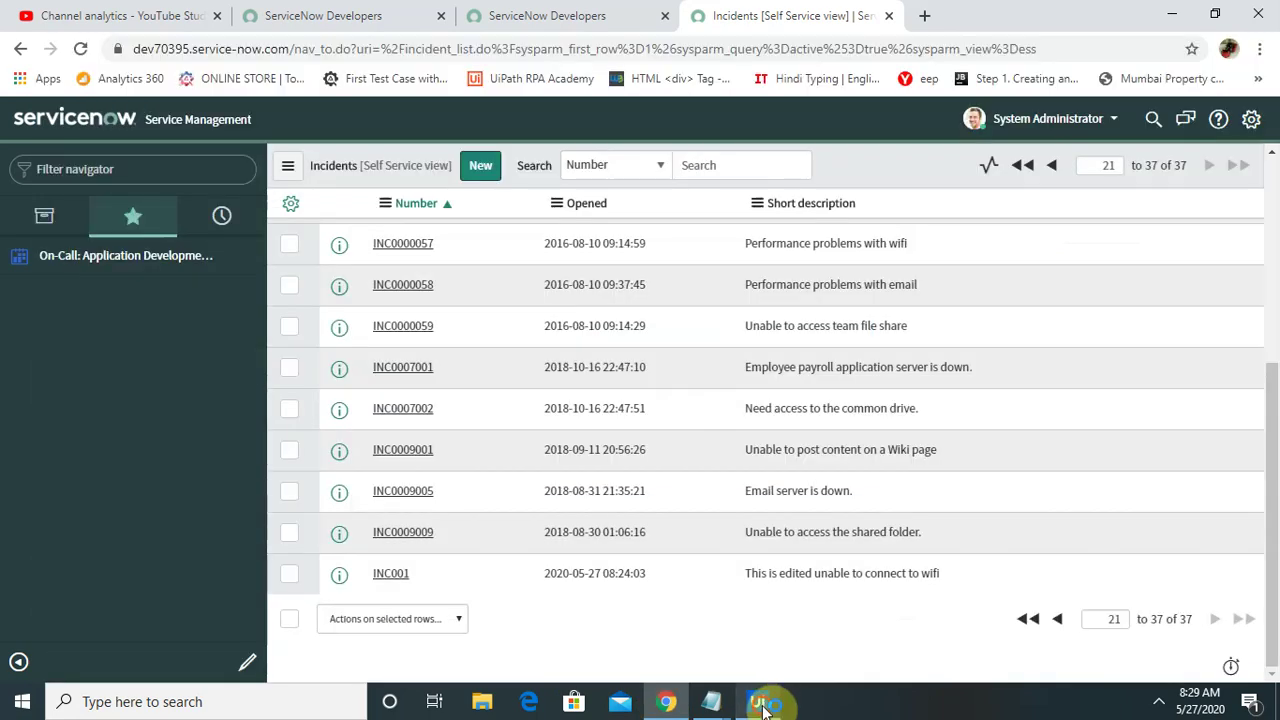
{"action": "left_click", "coordinate": [757, 701]}
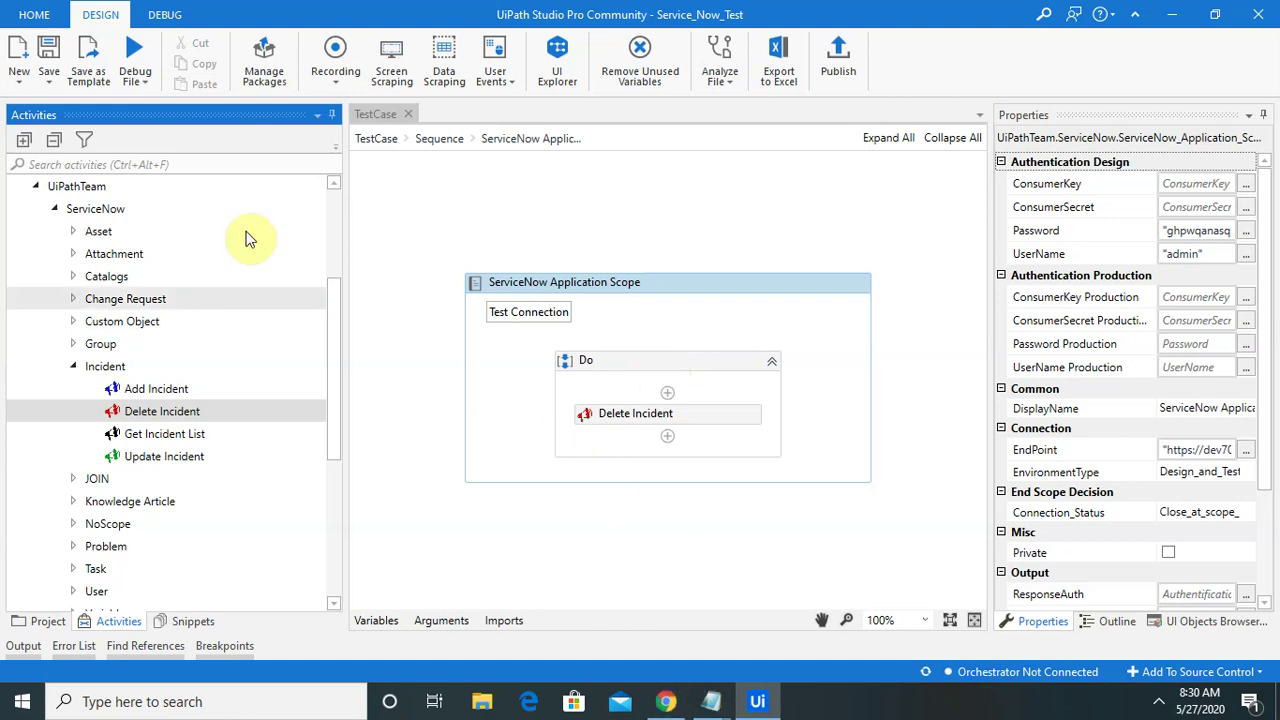
Reload the ServiceNow incident list in Chrome, check the end of the list for INC001, and return to UiPath Studio.
{"action": "left_click", "coordinate": [666, 701]}
{"action": "left_click", "coordinate": [78, 48]}
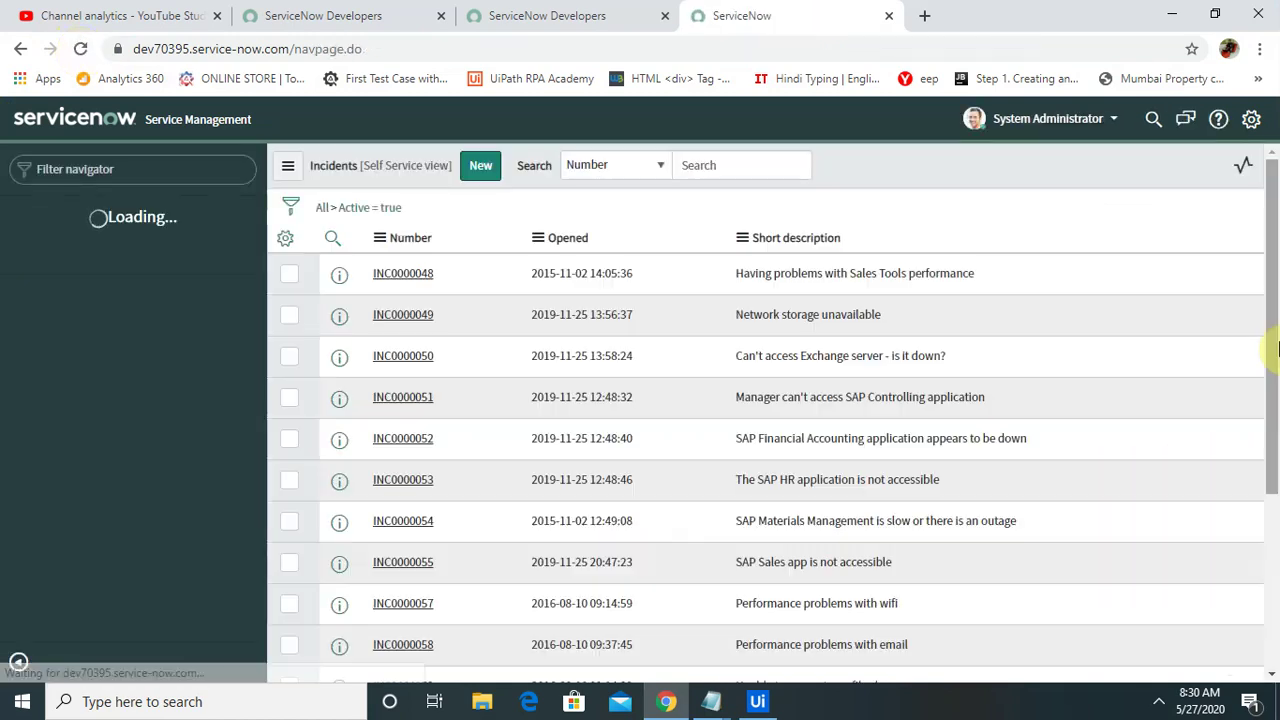
{"action": "scroll", "coordinate": [1275, 528], "scroll_direction": "down", "scroll_amount": 5}
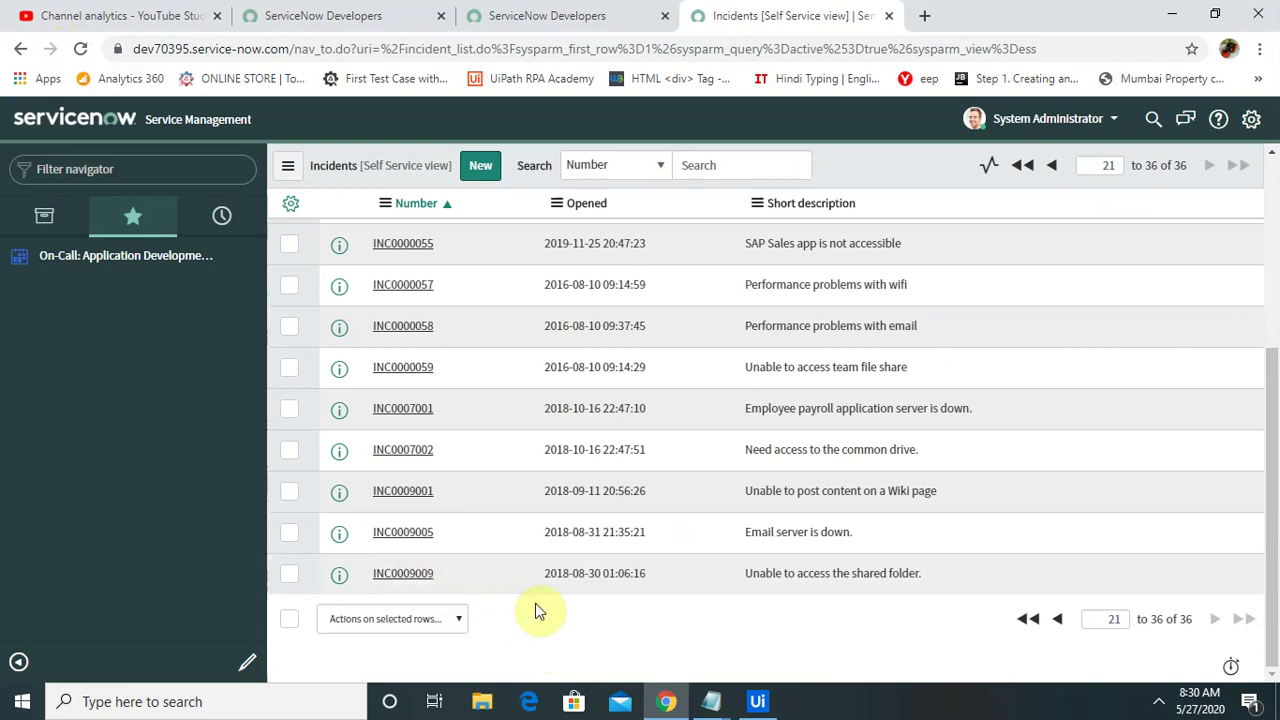
{"action": "left_click", "coordinate": [757, 701]}
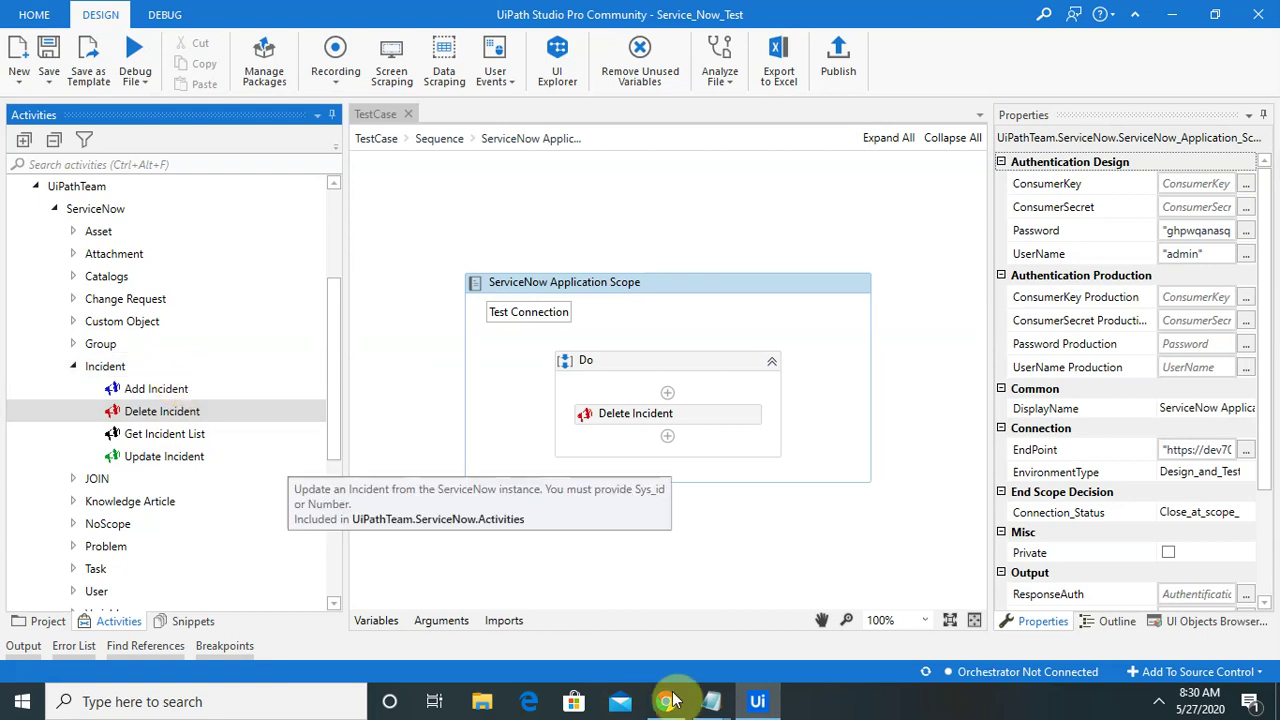
{"action": "left_click", "coordinate": [1157, 706]}
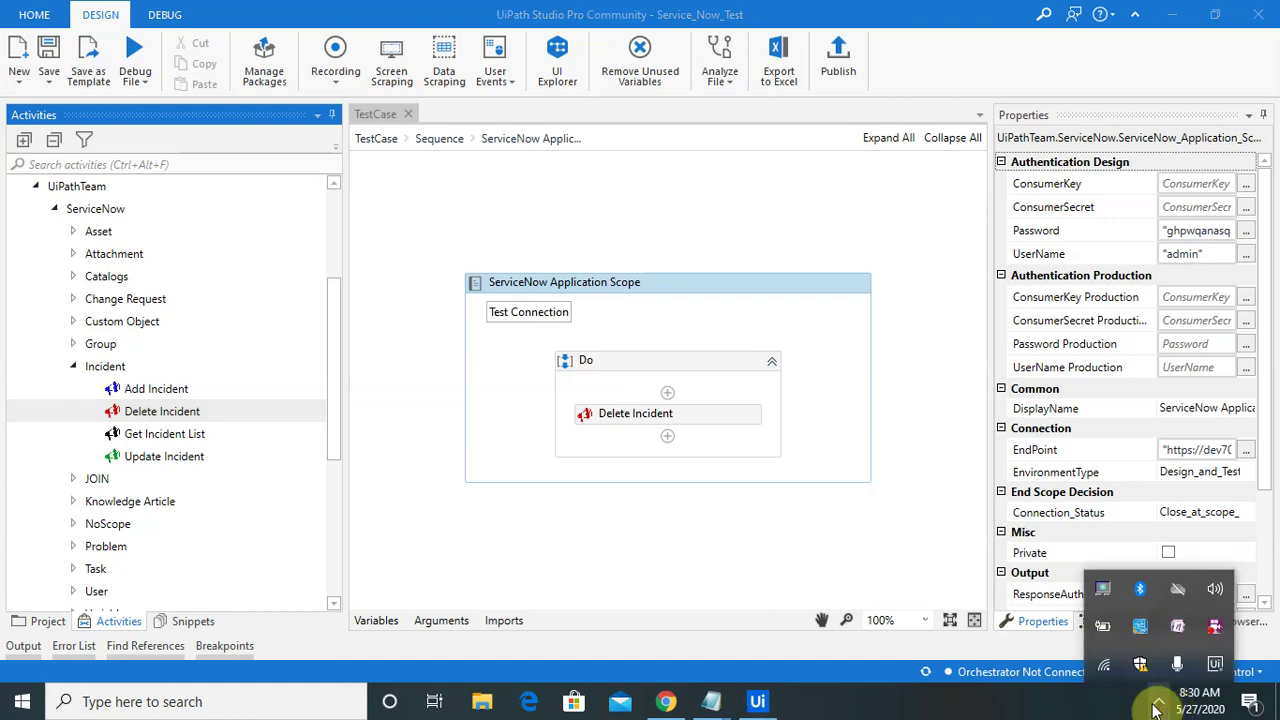